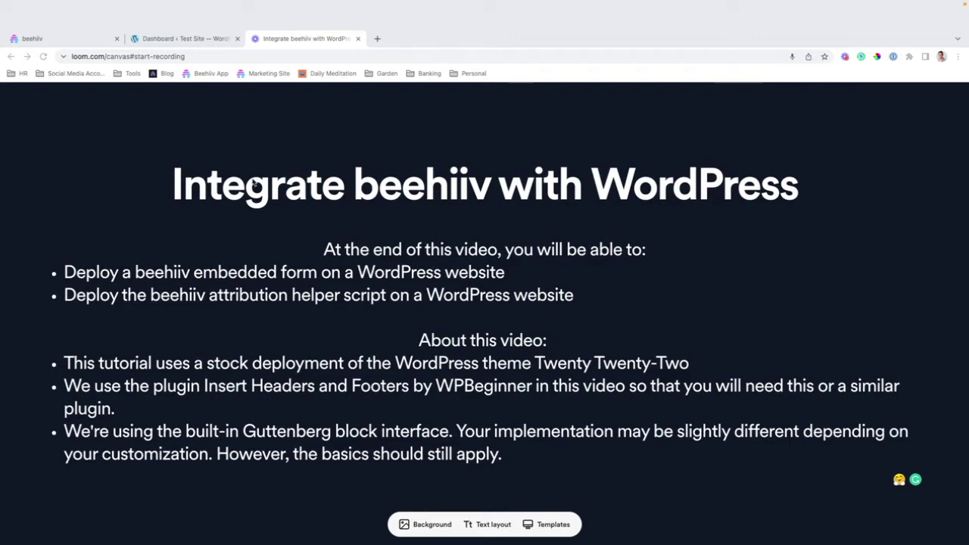
Step: In beehiiv settings, open the embed codes for the Wordpress Footer Form
{"action": "left_click", "coordinate": [36, 40]}
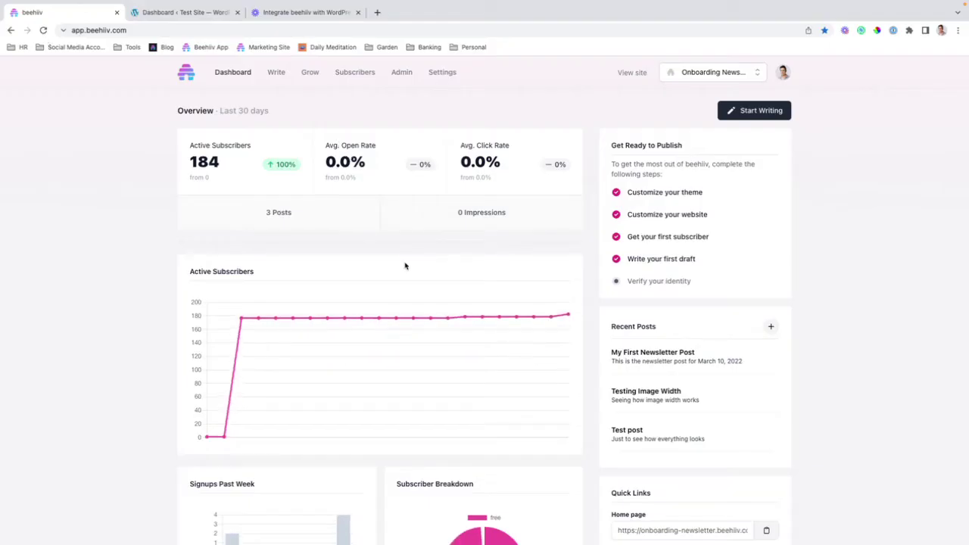
{"action": "left_click", "coordinate": [442, 76]}
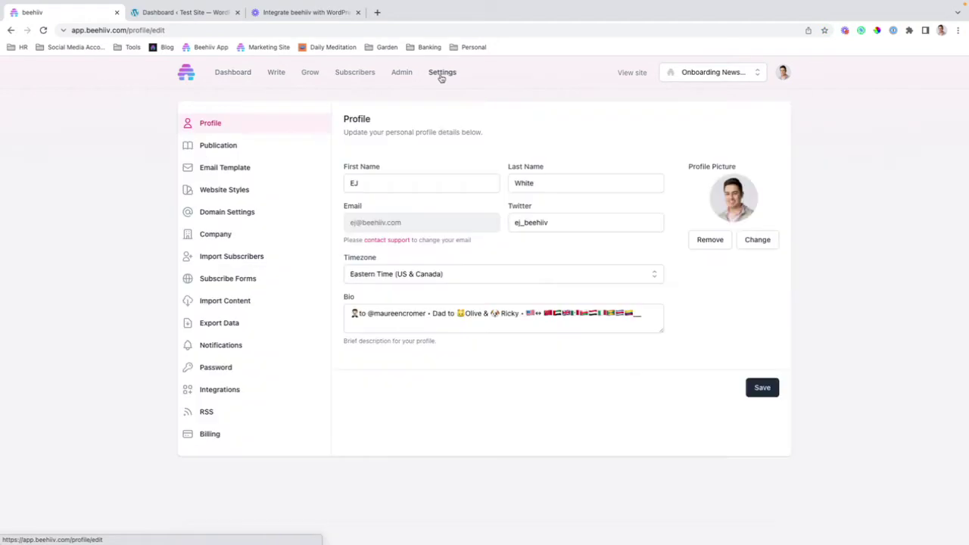
{"action": "left_click", "coordinate": [290, 285]}
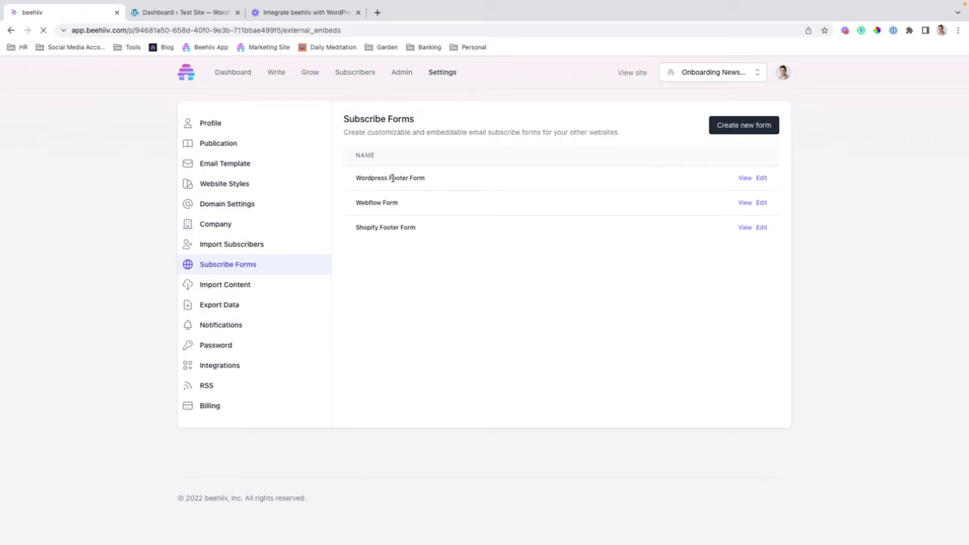
{"action": "left_click", "coordinate": [745, 179]}
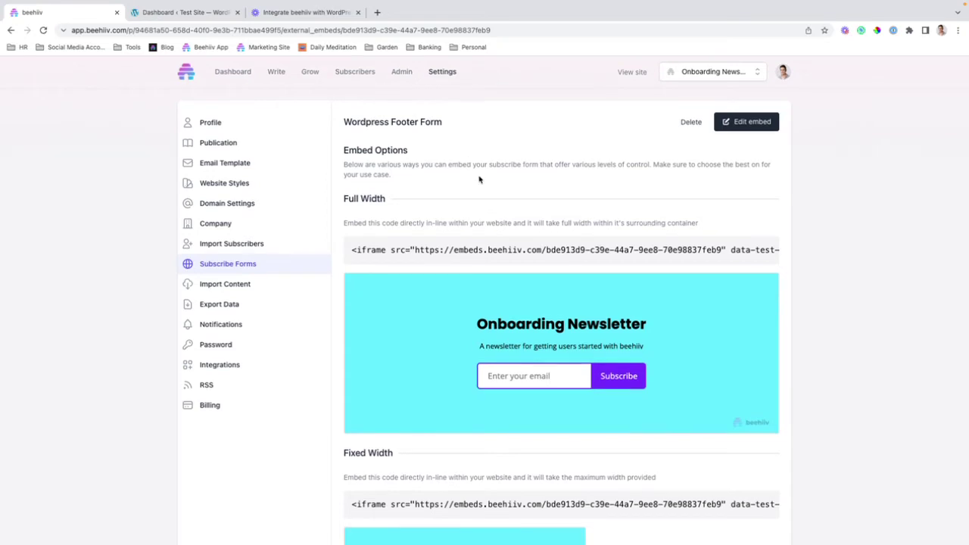
Step: Review the Slim Embed code and the Attribution Tracking script on the embed page
{"action": "scroll", "coordinate": [473, 178], "scroll_direction": "down", "scroll_amount": 6}
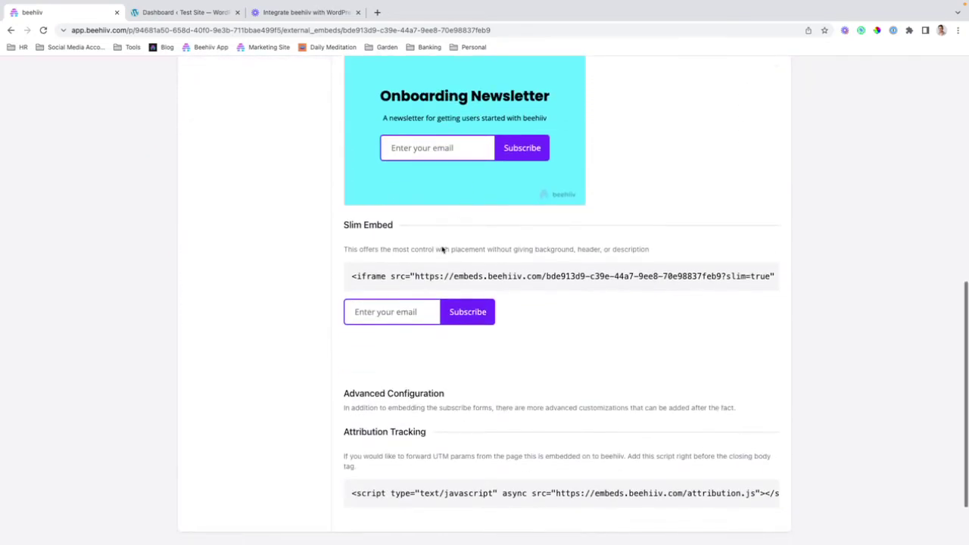
{"action": "left_click_drag", "start_coordinate": [348, 278], "coordinate": [810, 285]}
{"action": "scroll", "coordinate": [477, 371], "scroll_direction": "down", "scroll_amount": 2}
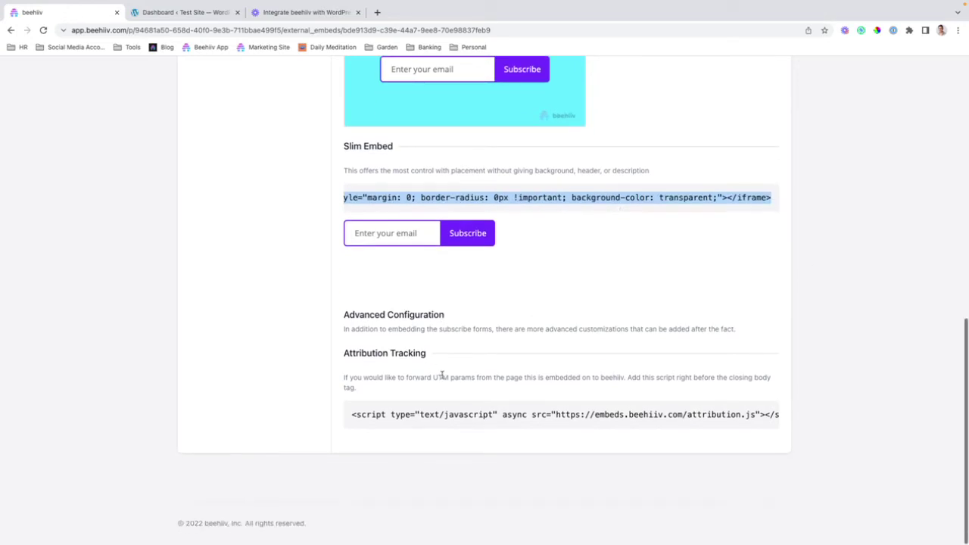
{"action": "triple_click", "coordinate": [441, 408]}
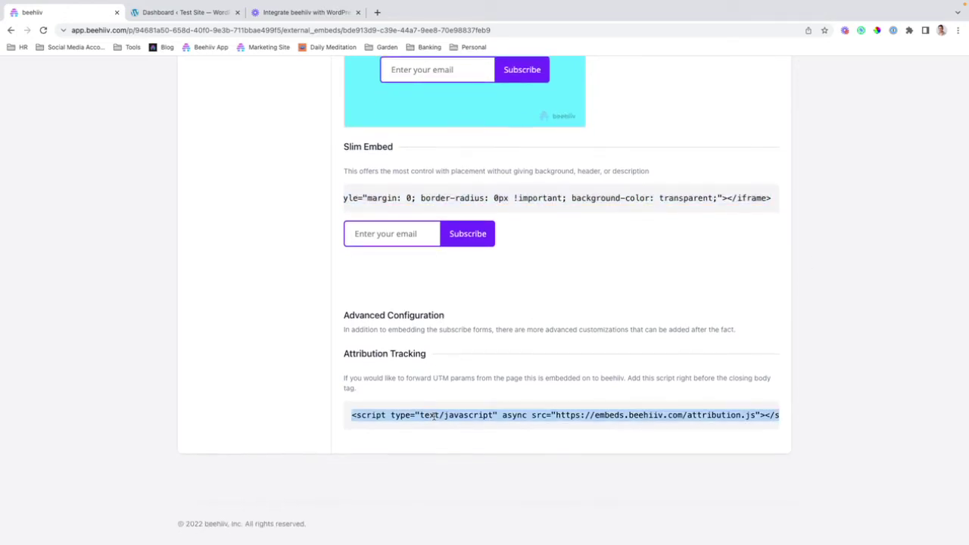
{"action": "left_click", "coordinate": [587, 275]}
{"action": "scroll", "coordinate": [327, 232], "scroll_direction": "up", "scroll_amount": 5}
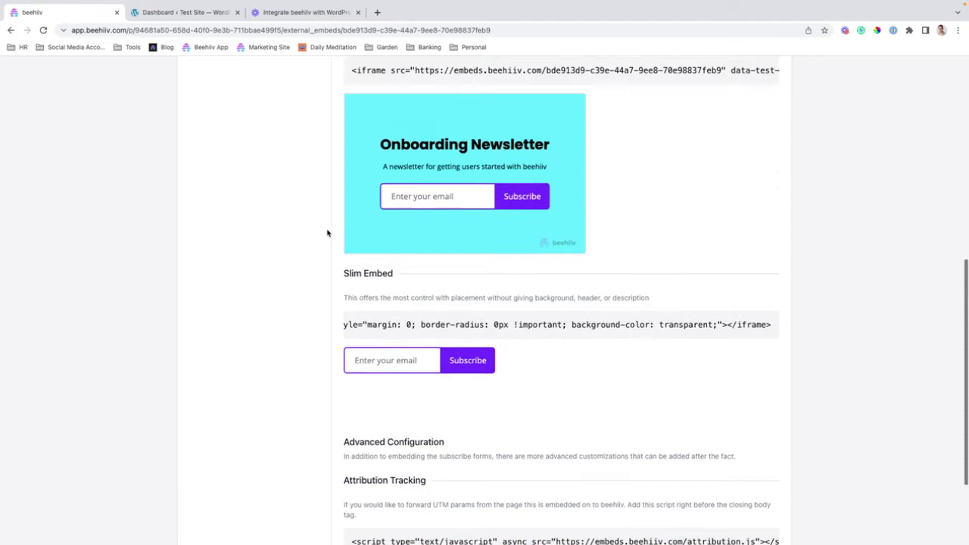
Step: Open the site editor on the Home template and select the footer's 'Proudly powered by WordPress' text
{"action": "left_click", "coordinate": [221, 16]}
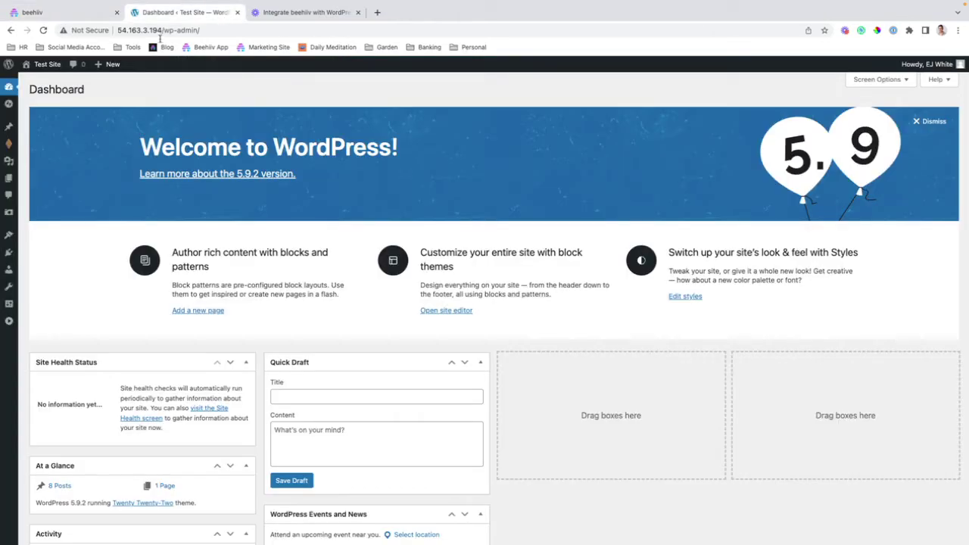
{"action": "mouse_move", "coordinate": [15, 128]}
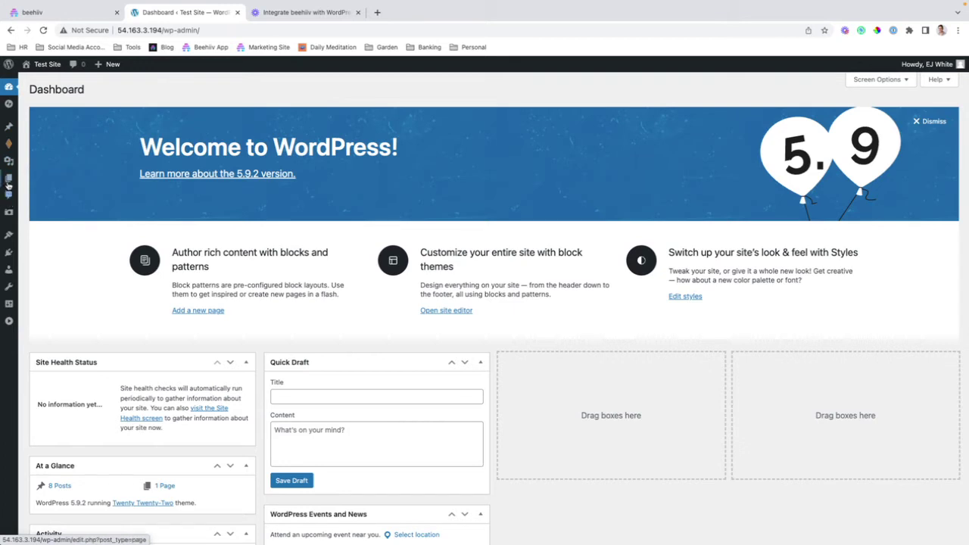
{"action": "mouse_move", "coordinate": [9, 236]}
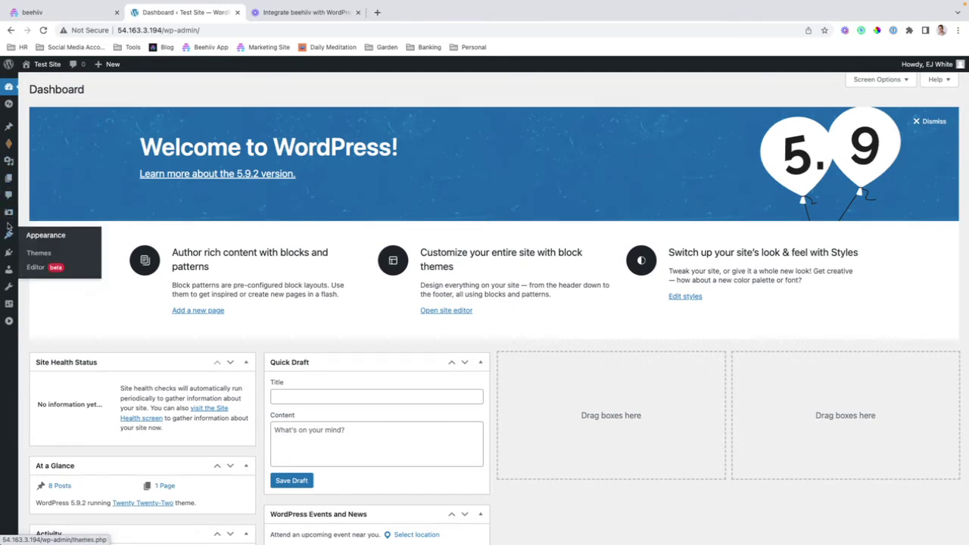
{"action": "left_click", "coordinate": [36, 267]}
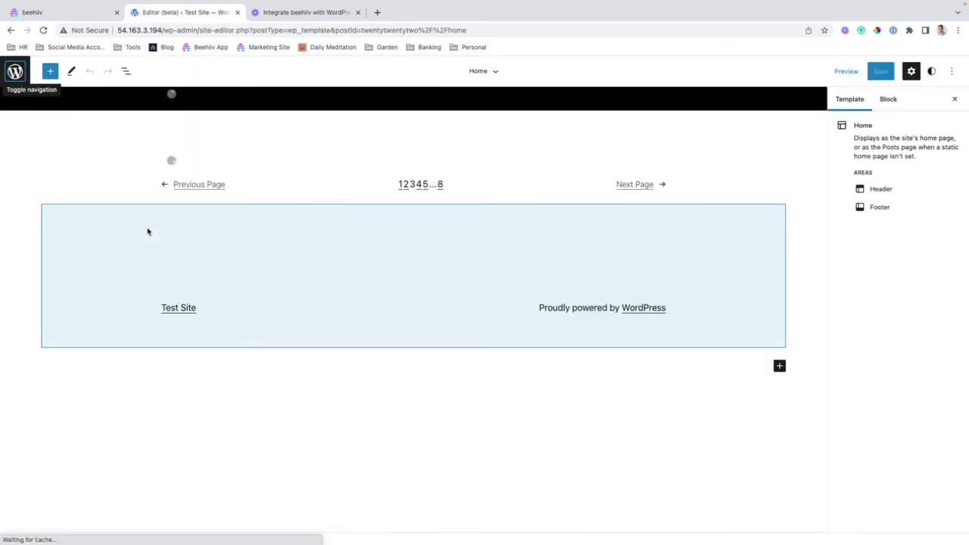
{"action": "scroll", "coordinate": [520, 296], "scroll_direction": "down", "scroll_amount": 10}
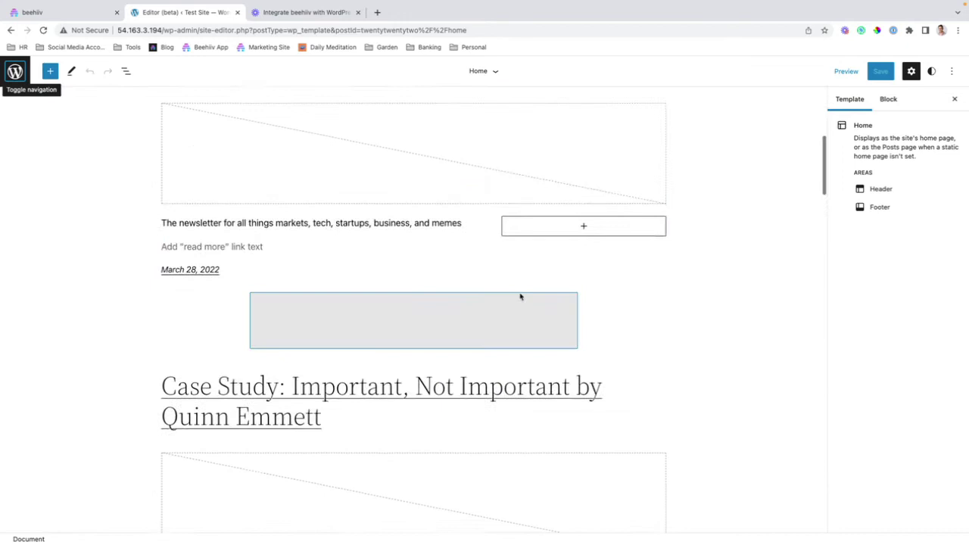
{"action": "scroll", "coordinate": [521, 296], "scroll_direction": "down", "scroll_amount": 15}
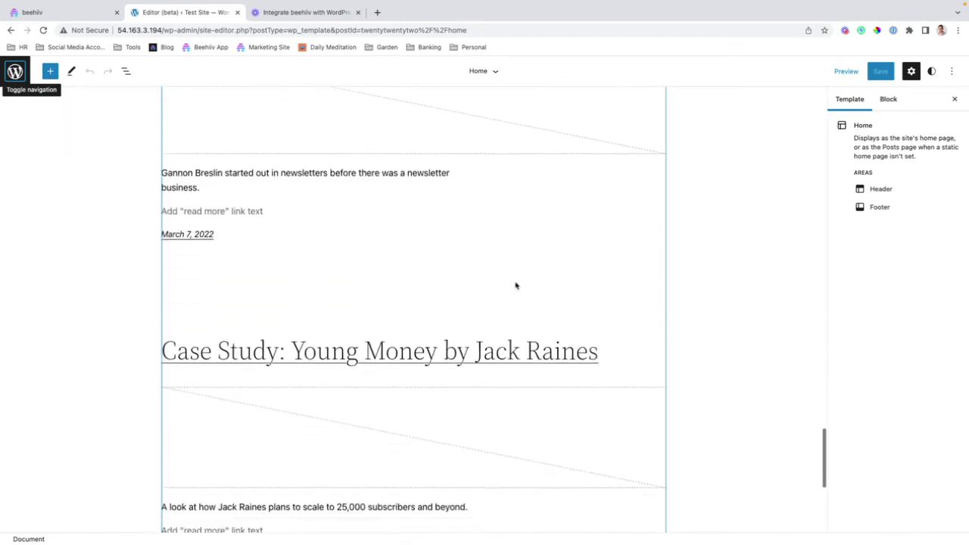
{"action": "left_click", "coordinate": [402, 438]}
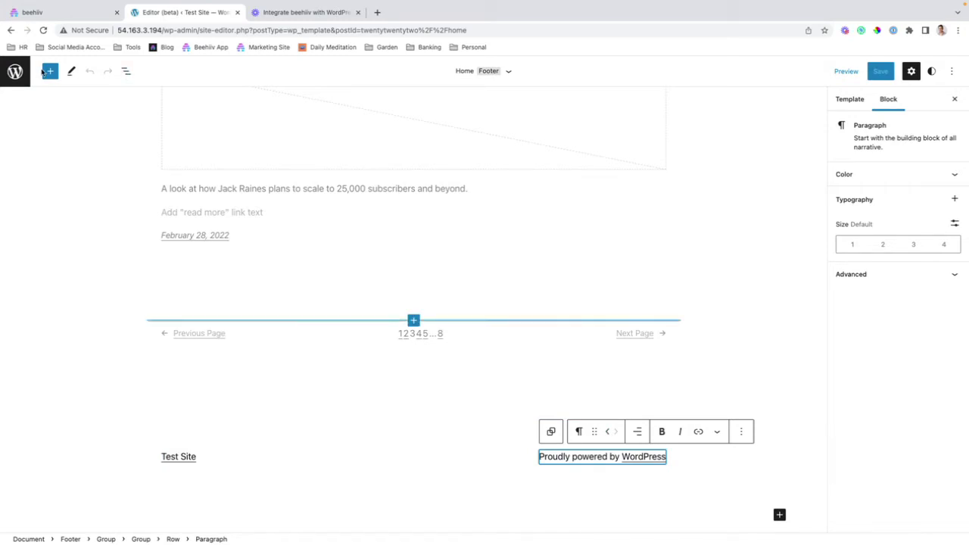
Step: Search 'custo' and place a Custom HTML block in the footer row between Test Site and the credit
{"action": "left_click", "coordinate": [371, 455]}
{"action": "left_click", "coordinate": [50, 70]}
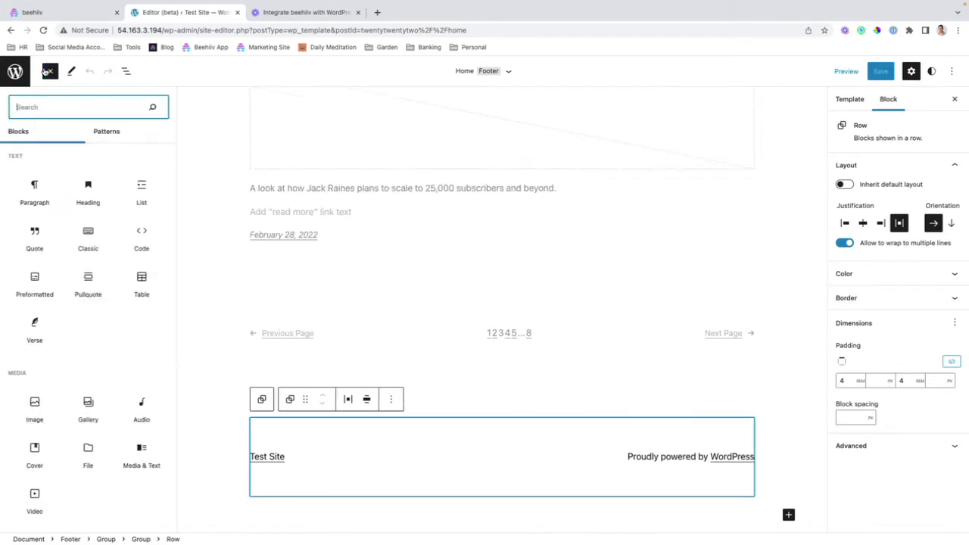
{"action": "scroll", "coordinate": [99, 348], "scroll_direction": "down", "scroll_amount": 10}
{"action": "scroll", "coordinate": [100, 346], "scroll_direction": "down", "scroll_amount": 3}
{"action": "scroll", "coordinate": [89, 346], "scroll_direction": "up", "scroll_amount": 5}
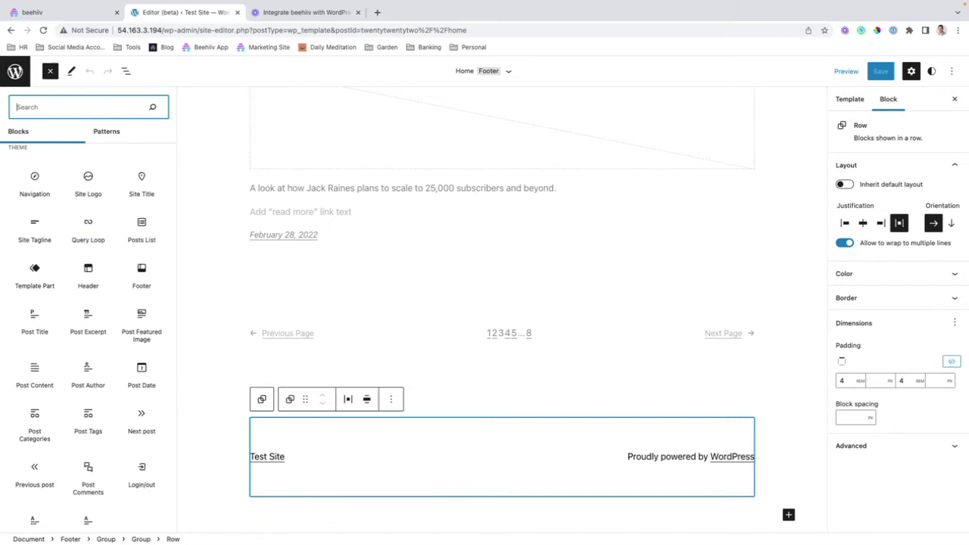
{"action": "type", "text": "custo"}
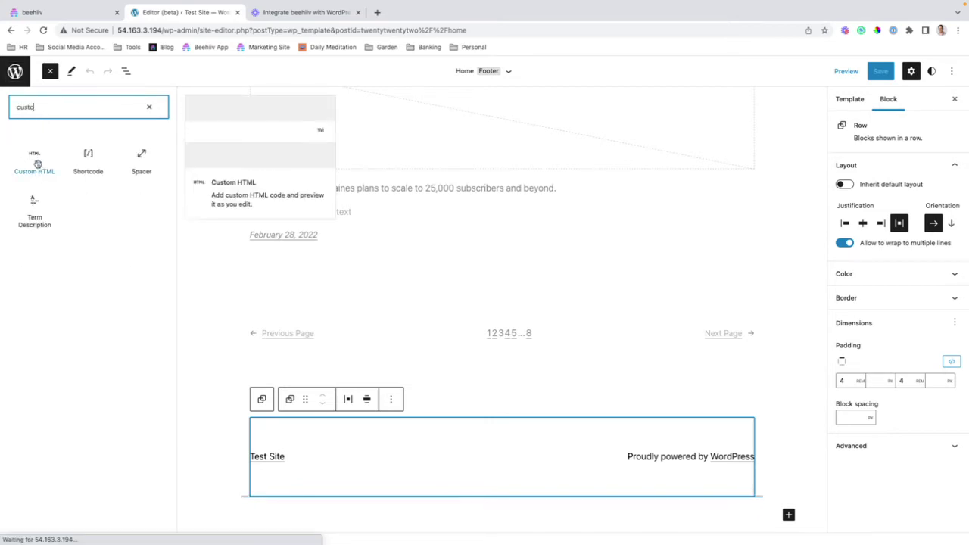
{"action": "left_click_drag", "start_coordinate": [37, 164], "coordinate": [465, 464]}
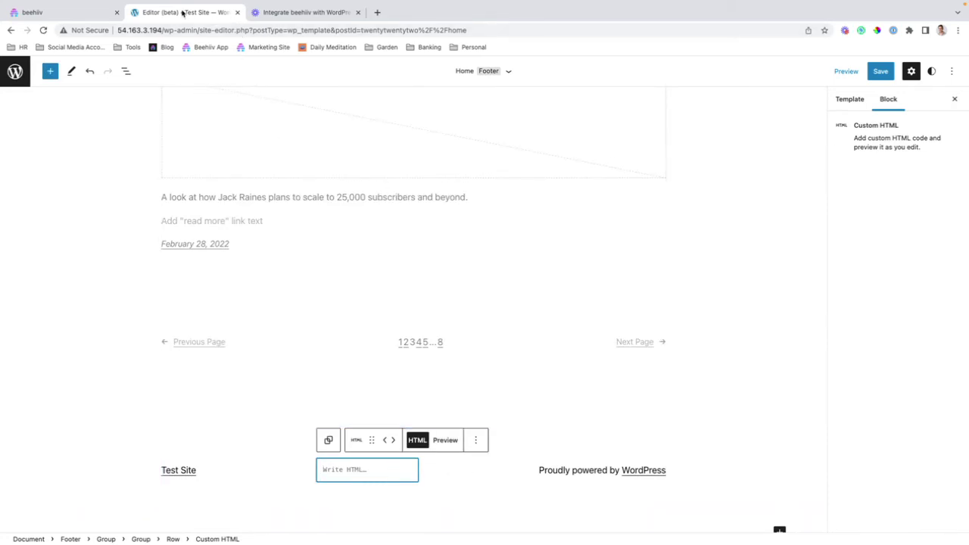
Step: Select the full Slim Embed iframe code line on beehiiv's Wordpress Footer Form page
{"action": "left_click", "coordinate": [279, 14]}
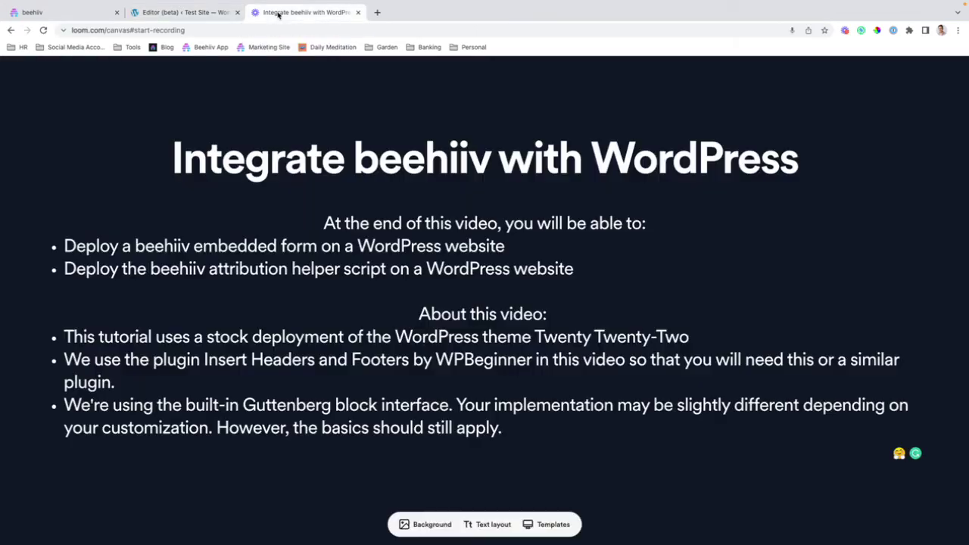
{"action": "left_click", "coordinate": [76, 14]}
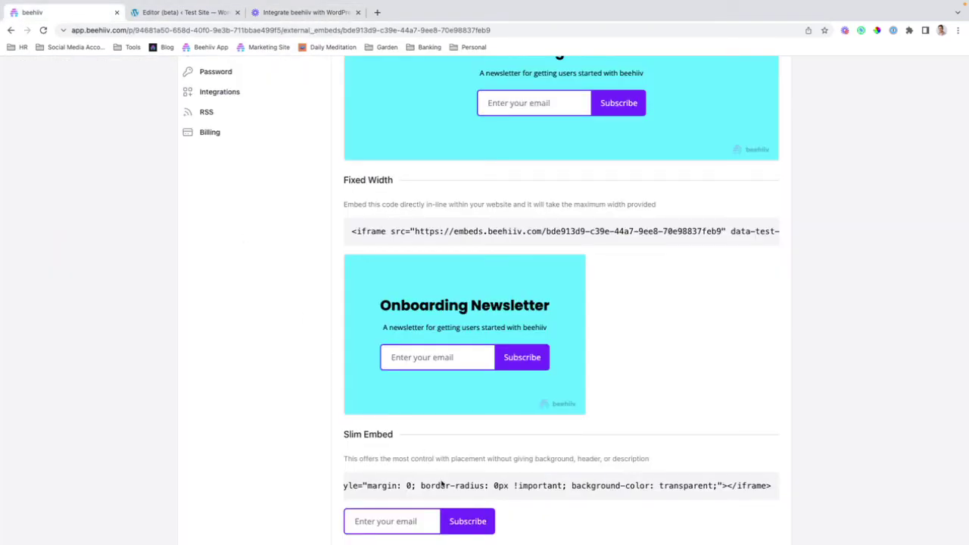
{"action": "scroll", "coordinate": [443, 487], "scroll_direction": "left", "scroll_amount": 10}
{"action": "scroll", "coordinate": [408, 340], "scroll_direction": "down", "scroll_amount": 3}
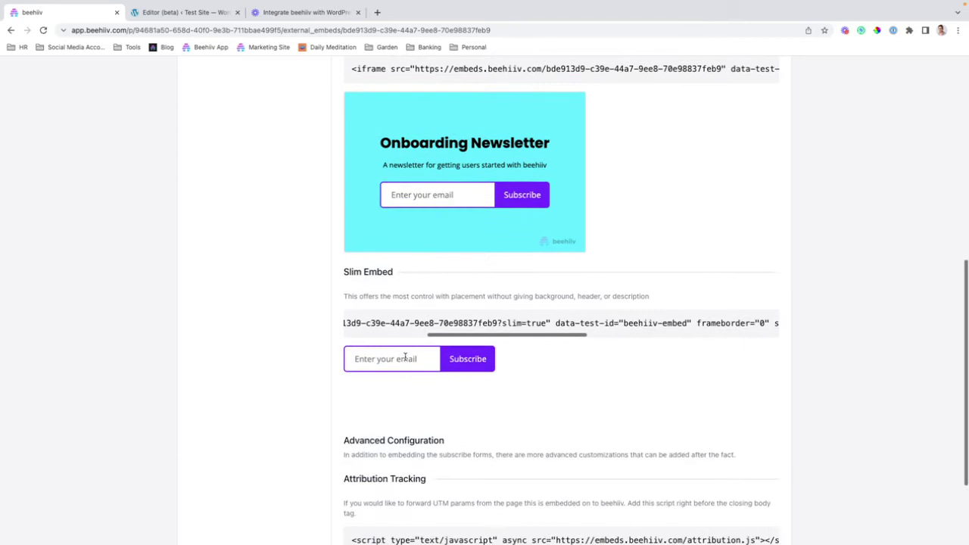
{"action": "double_click", "coordinate": [394, 324]}
{"action": "triple_click", "coordinate": [394, 324]}
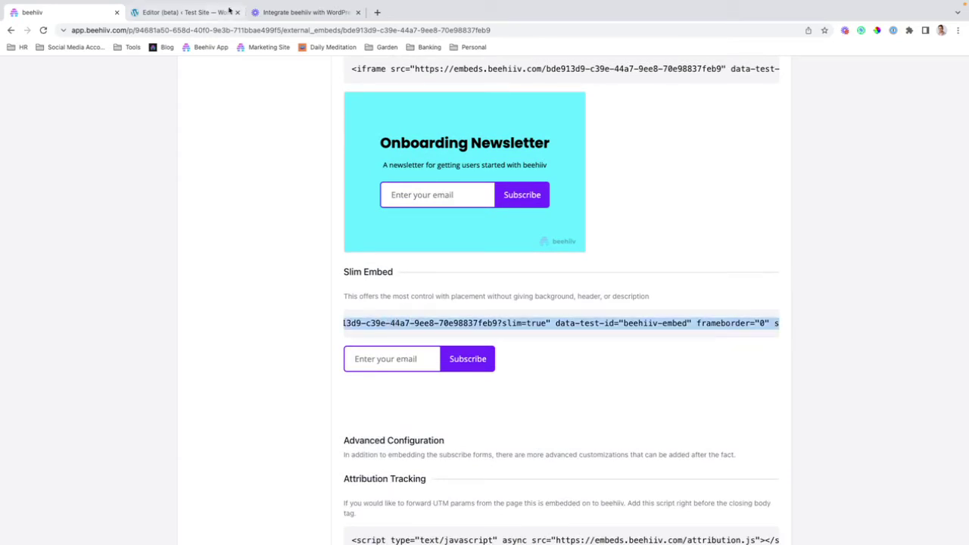
{"action": "left_click", "coordinate": [299, 12]}
Step: Paste the slim embed code into the footer's Custom HTML block and remove the trailing blank line
{"action": "left_click", "coordinate": [169, 17]}
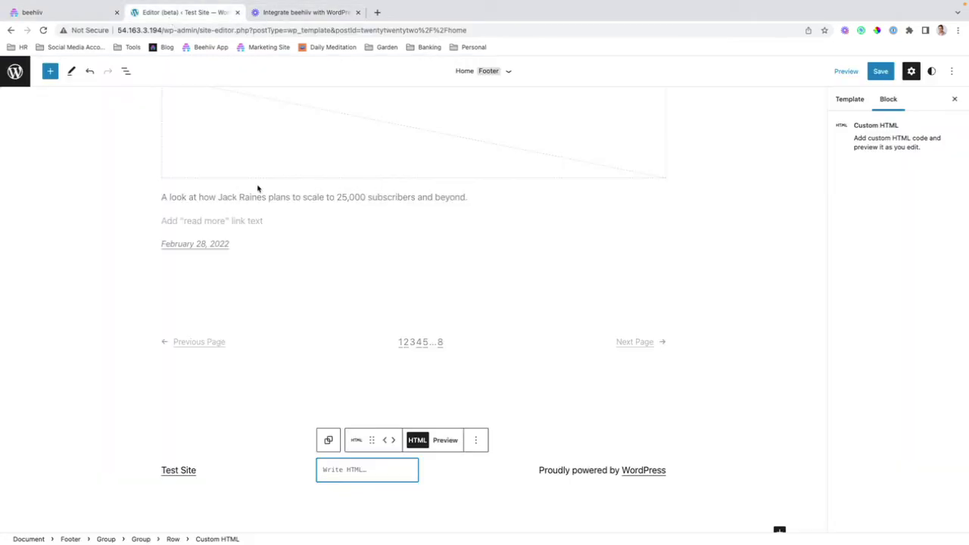
{"action": "left_click", "coordinate": [334, 465]}
{"action": "key", "text": "ctrl+v"}
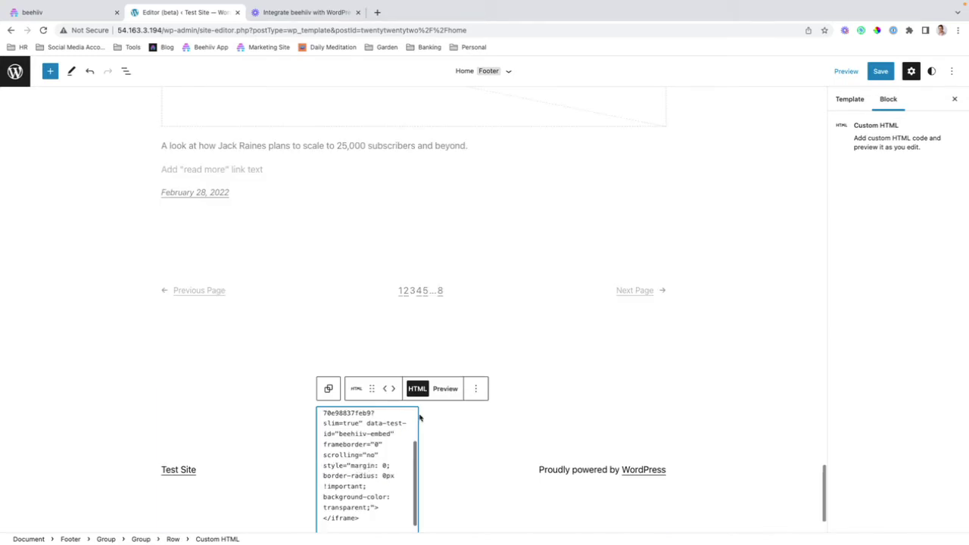
{"action": "key", "text": "BackSpace"}
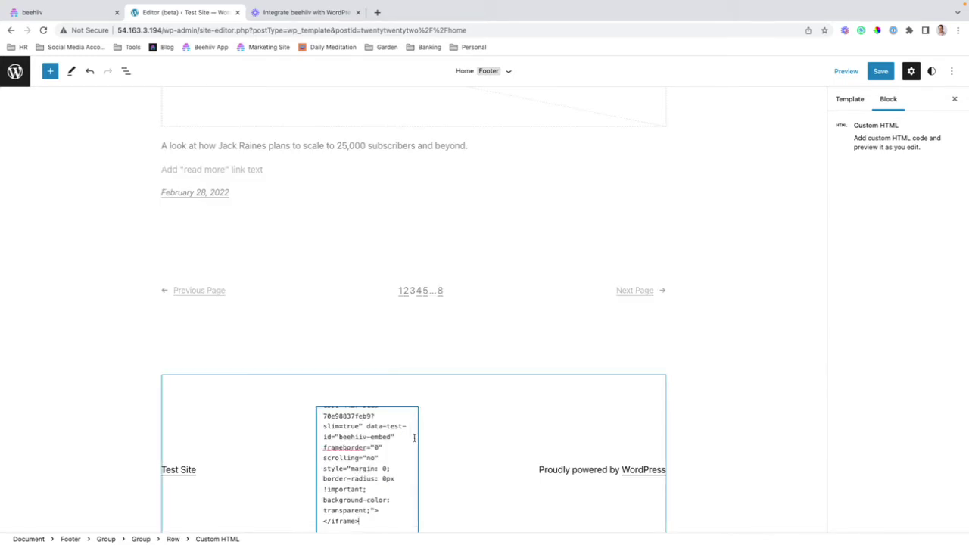
Step: Toggle between HTML and Preview to check the code, leaving it on Preview
{"action": "left_click", "coordinate": [422, 389]}
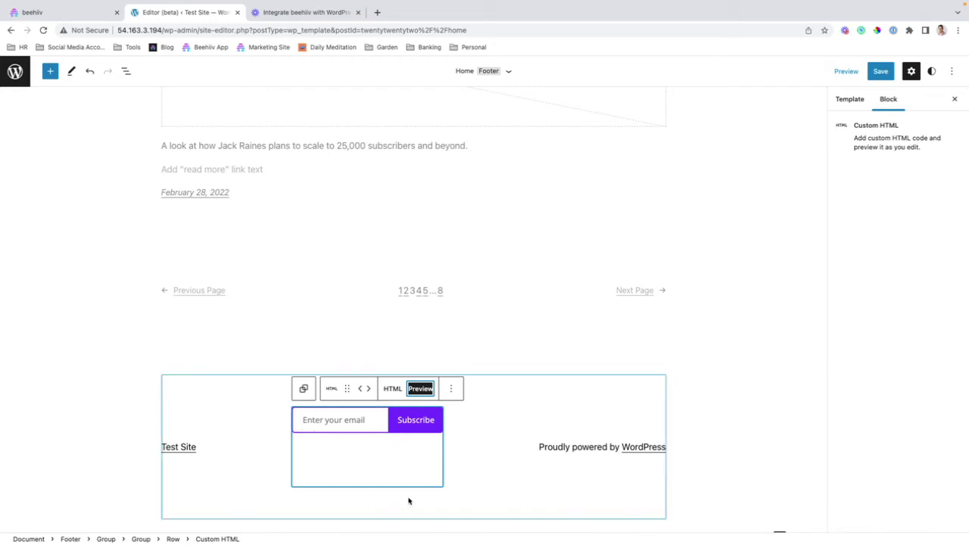
{"action": "left_click", "coordinate": [394, 390]}
{"action": "scroll", "coordinate": [388, 435], "scroll_direction": "up", "scroll_amount": 3}
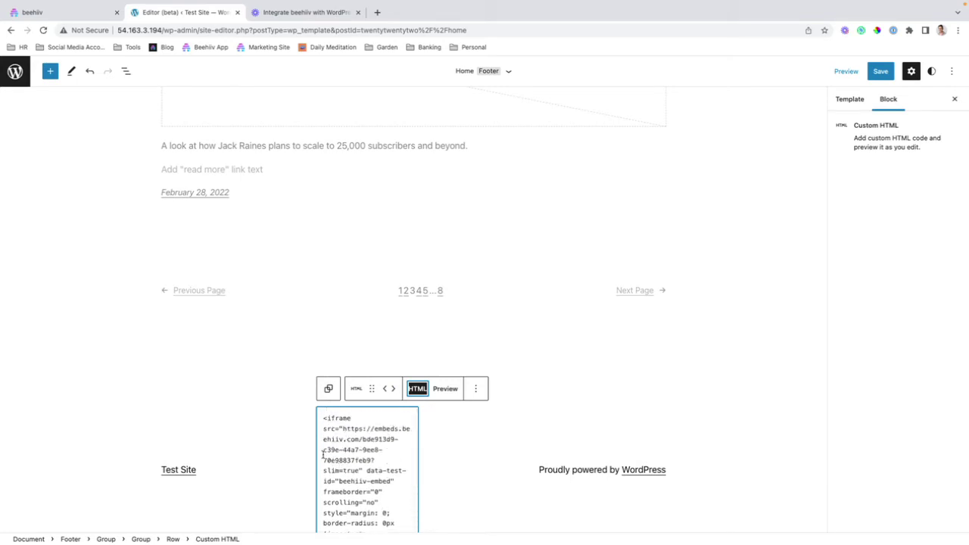
{"action": "scroll", "coordinate": [333, 452], "scroll_direction": "down", "scroll_amount": 5}
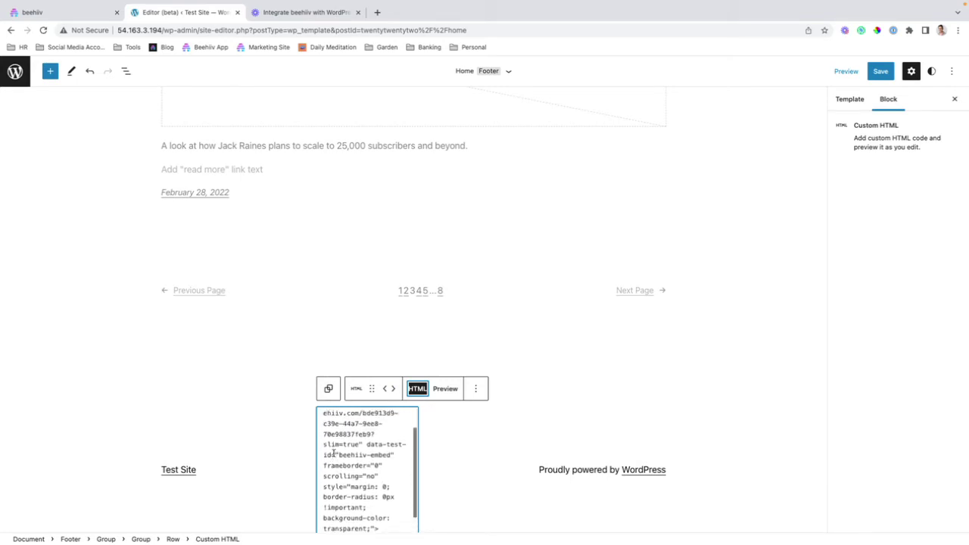
{"action": "scroll", "coordinate": [333, 454], "scroll_direction": "up", "scroll_amount": 5}
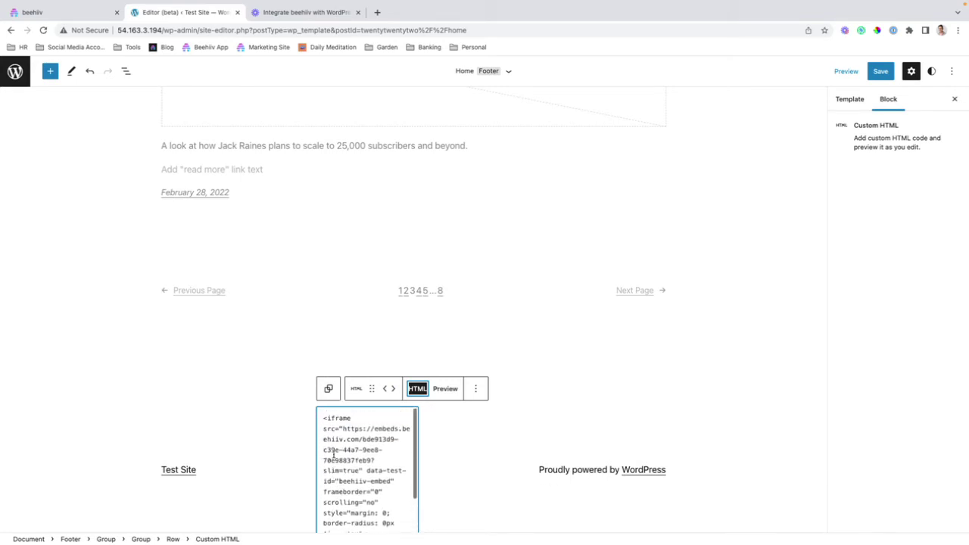
{"action": "left_click", "coordinate": [435, 389]}
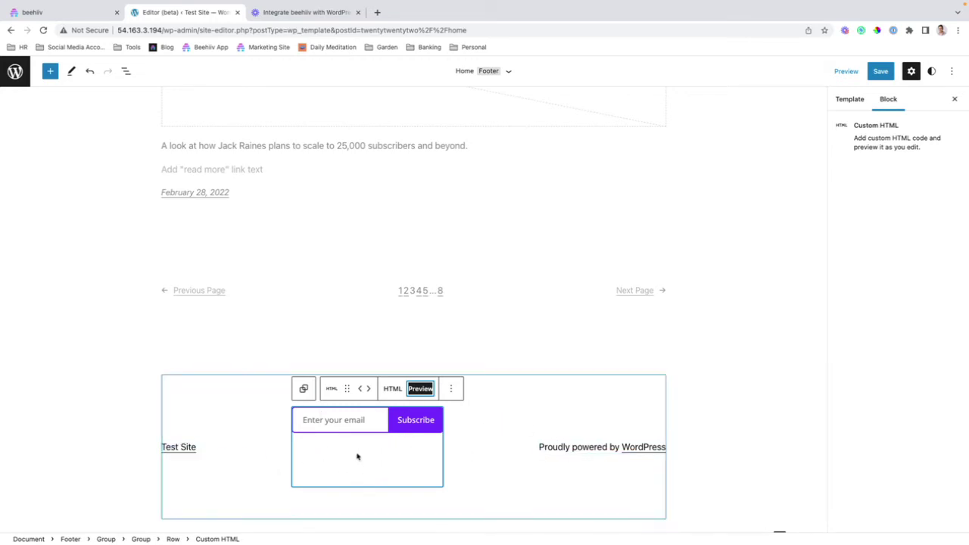
Step: Save the Footer template part with the beehiiv form, then go back to the WordPress Dashboard
{"action": "left_click", "coordinate": [453, 455]}
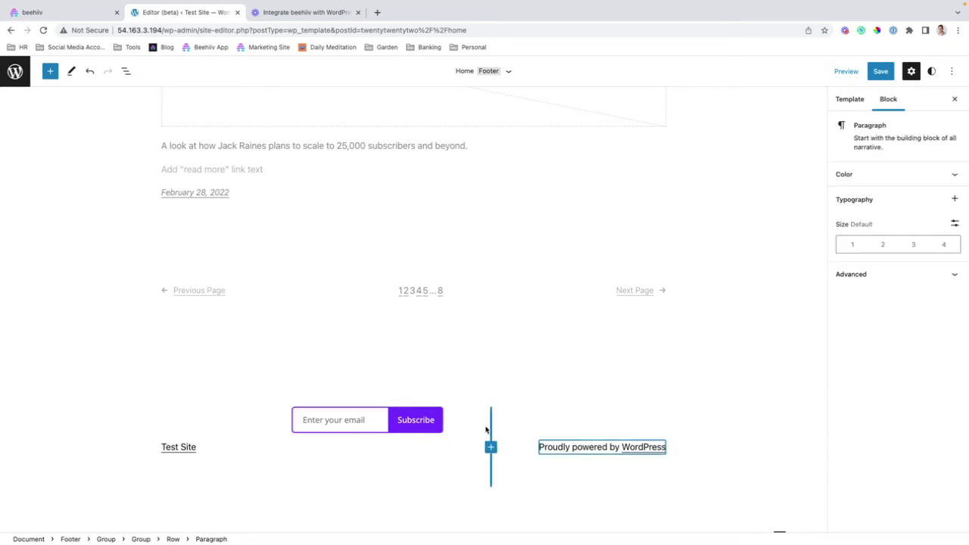
{"action": "left_click", "coordinate": [880, 70]}
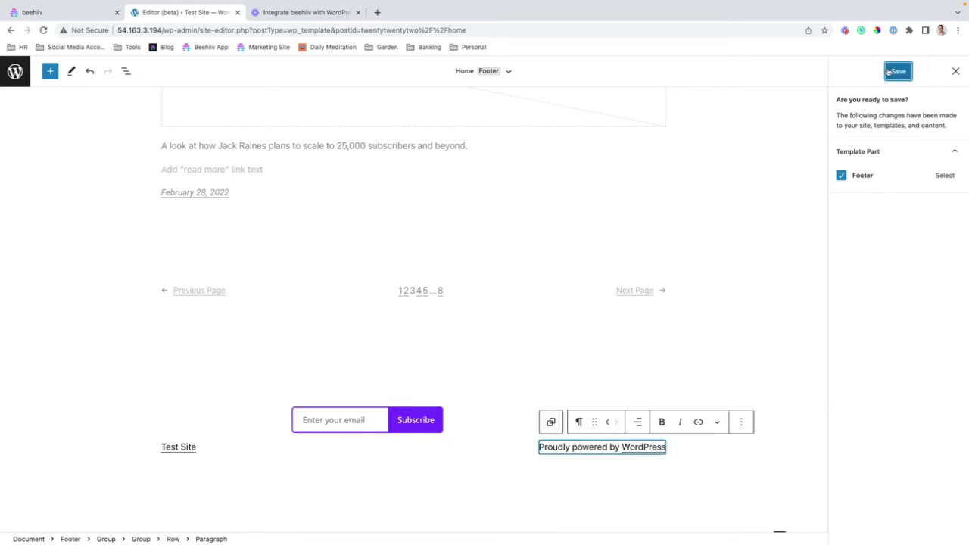
{"action": "left_click", "coordinate": [890, 71]}
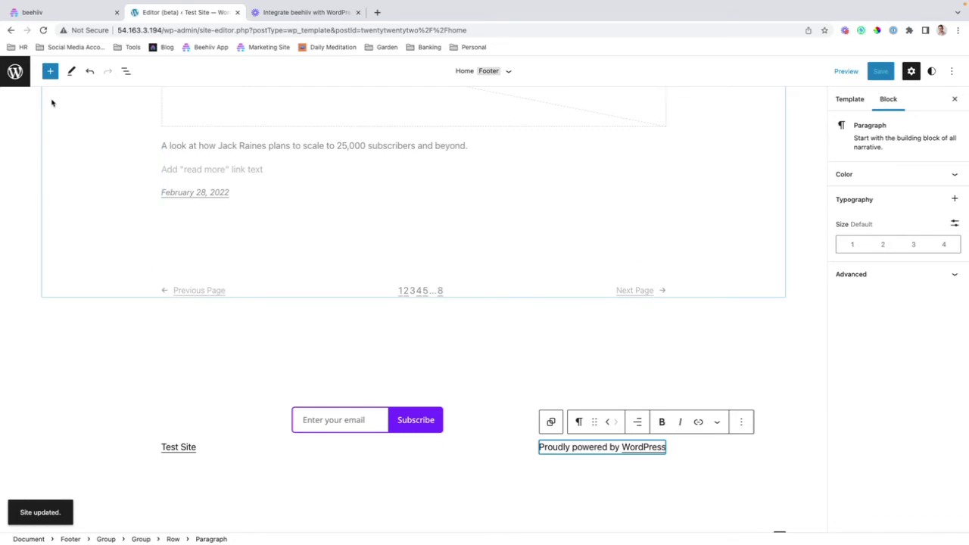
{"action": "left_click", "coordinate": [15, 71]}
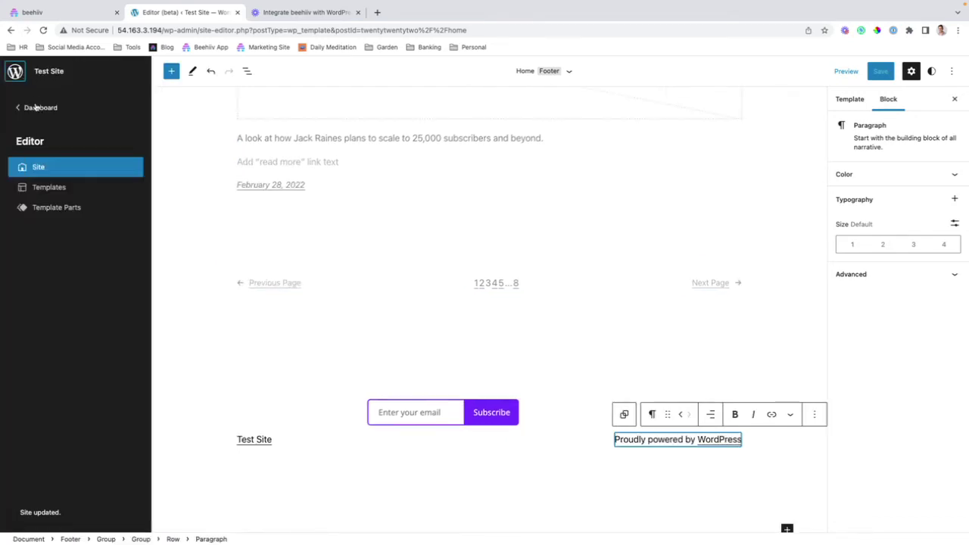
{"action": "left_click", "coordinate": [36, 107]}
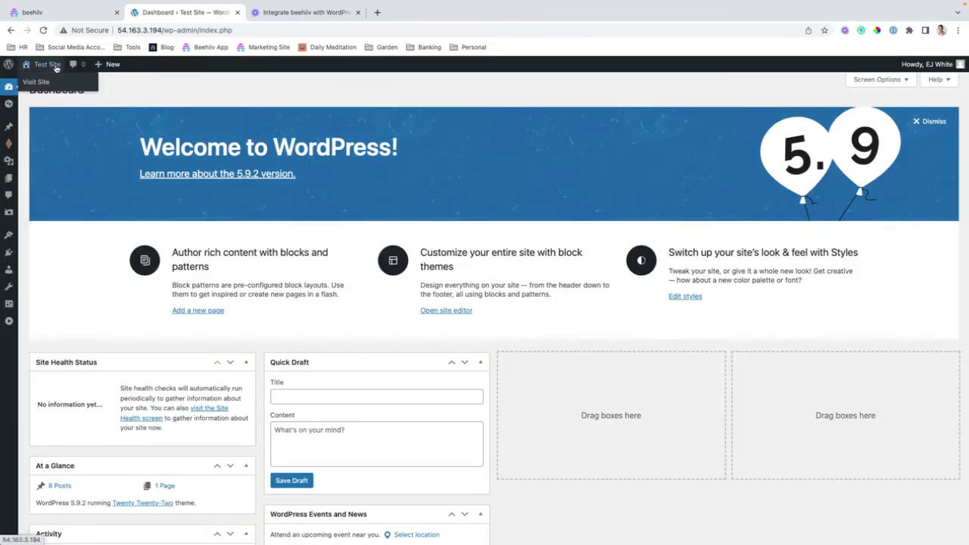
Step: Open the live site in a new tab and check the footer's email field and Subscribe button
{"action": "left_click", "coordinate": [55, 67], "text": "super"}
{"action": "left_click", "coordinate": [296, 13]}
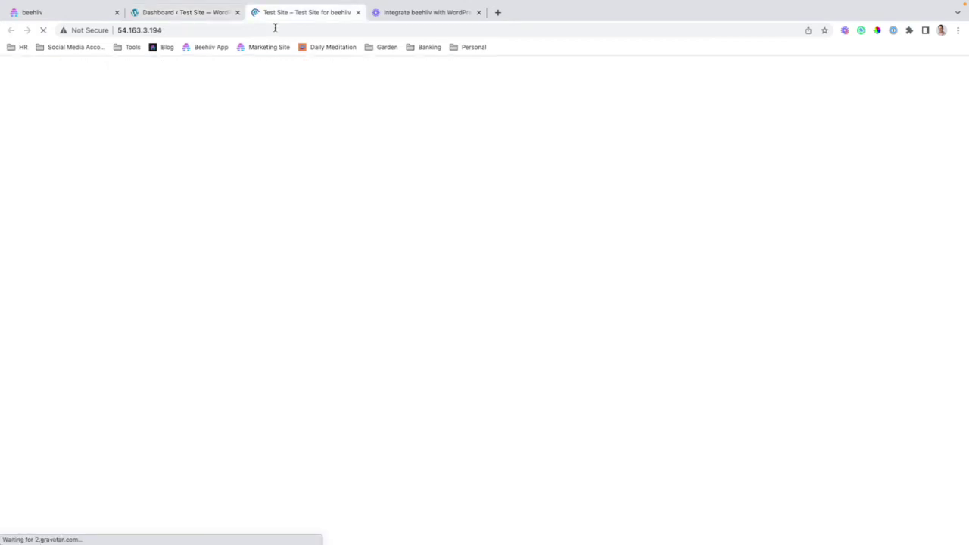
{"action": "scroll", "coordinate": [364, 288], "scroll_direction": "down", "scroll_amount": 15}
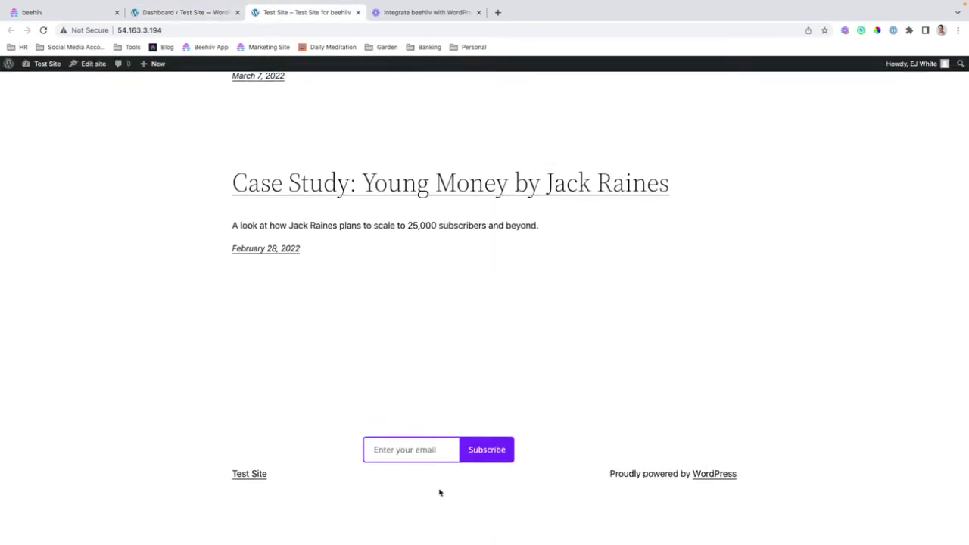
{"action": "left_click", "coordinate": [409, 456]}
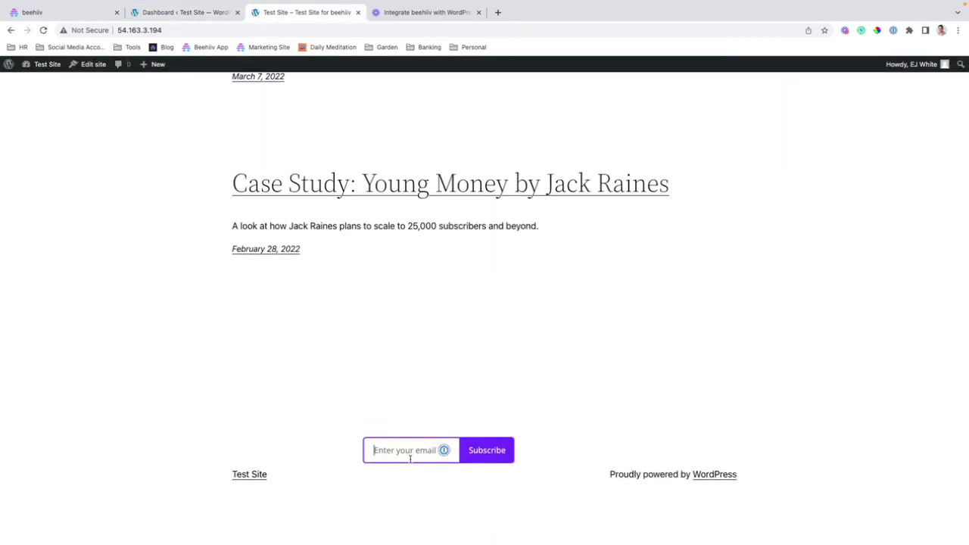
{"action": "left_click", "coordinate": [168, 29]}
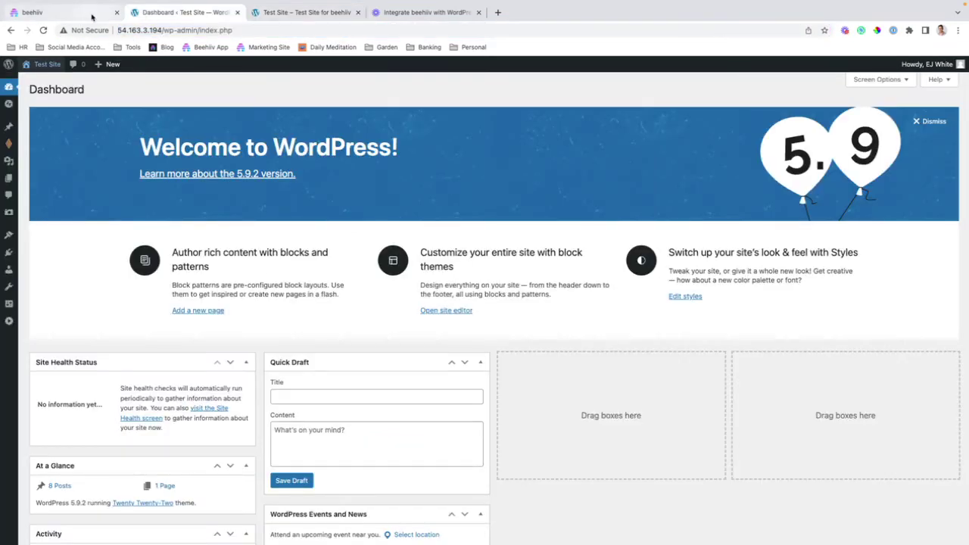
Step: Open Settings > Insert Headers and Footers and scroll to Scripts in Footer
{"action": "mouse_move", "coordinate": [9, 212]}
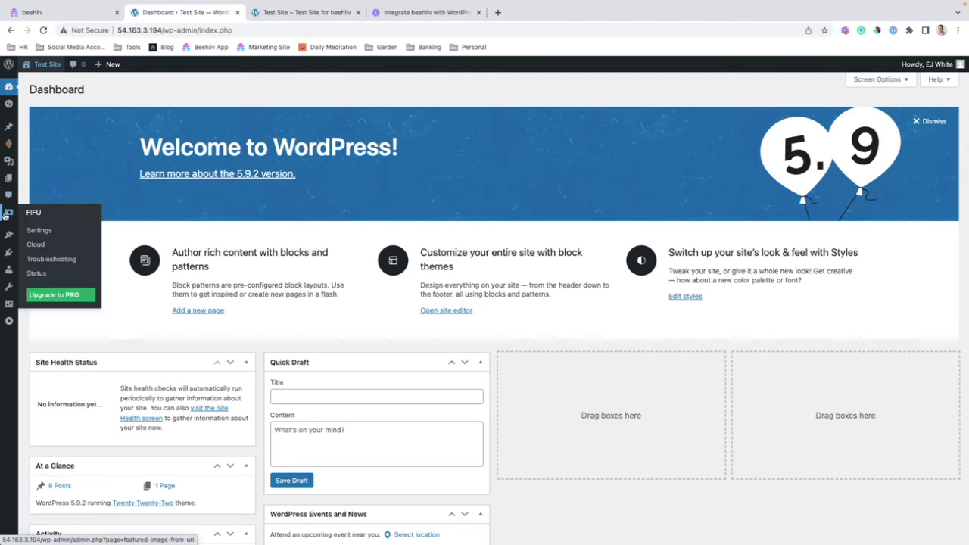
{"action": "mouse_move", "coordinate": [9, 284]}
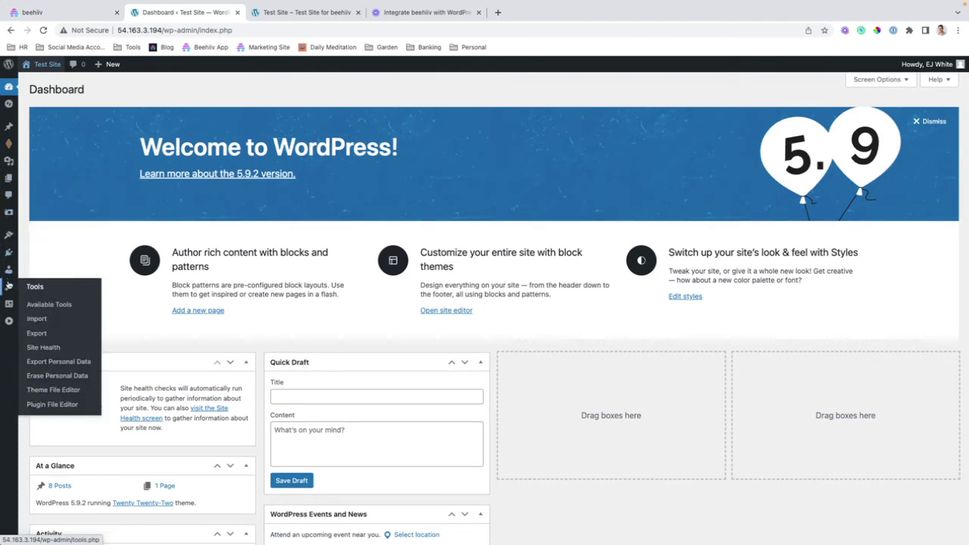
{"action": "mouse_move", "coordinate": [8, 303]}
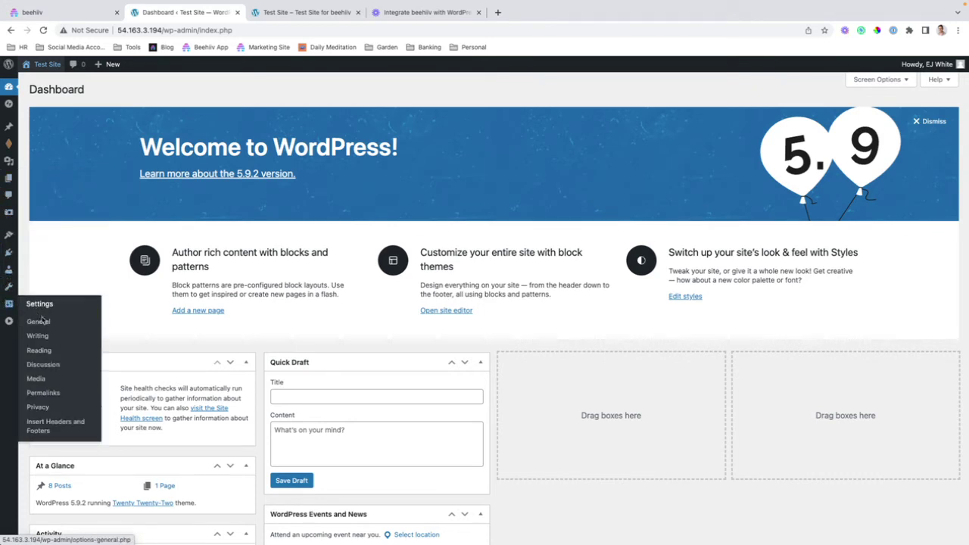
{"action": "left_click", "coordinate": [58, 428]}
{"action": "scroll", "coordinate": [259, 343], "scroll_direction": "down", "scroll_amount": 2}
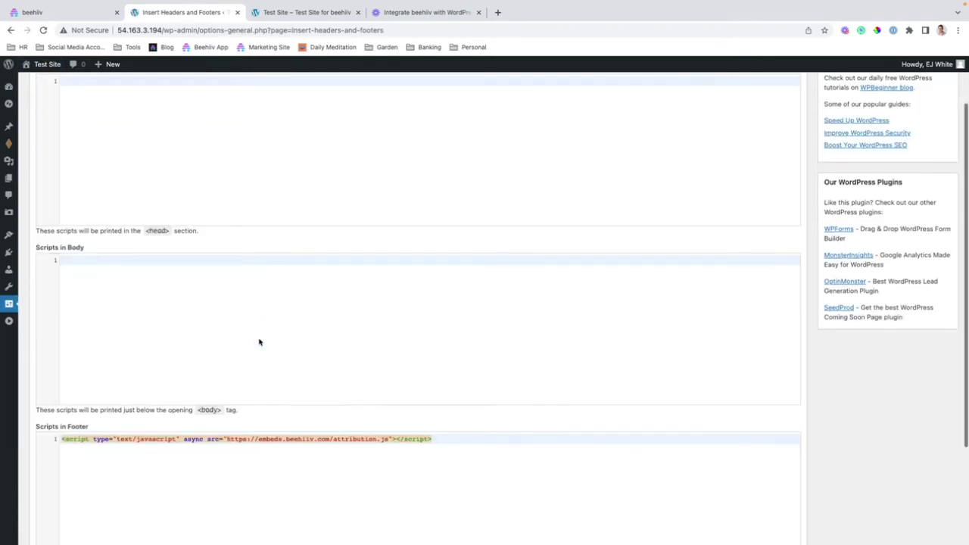
{"action": "scroll", "coordinate": [247, 349], "scroll_direction": "down", "scroll_amount": 1}
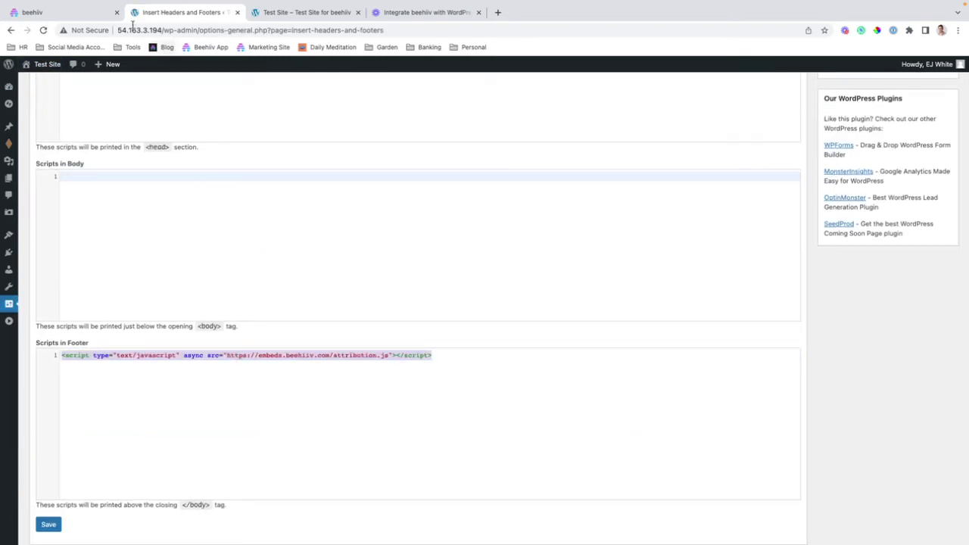
Step: Copy beehiiv's Attribution Tracking script into Scripts in Footer and save the settings
{"action": "left_click", "coordinate": [67, 13]}
{"action": "scroll", "coordinate": [455, 412], "scroll_direction": "down", "scroll_amount": 3}
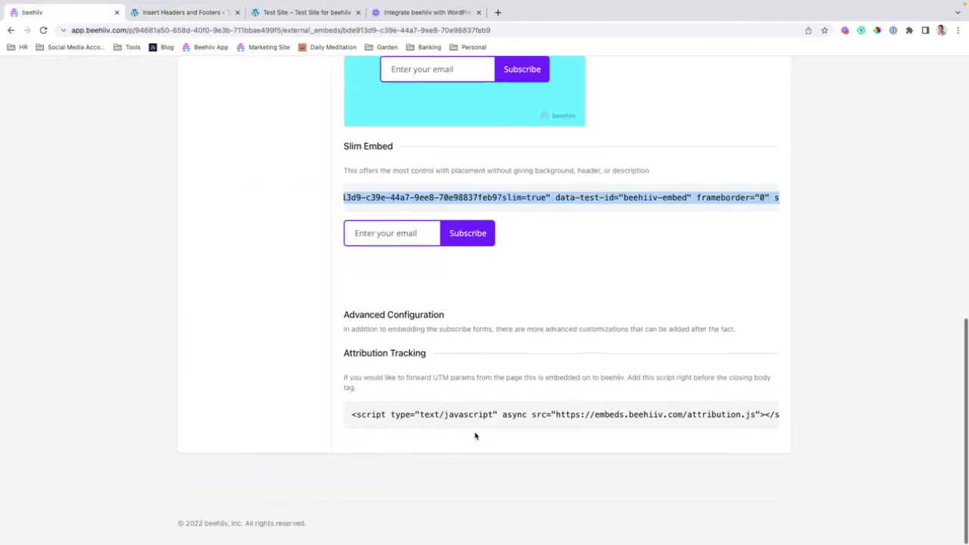
{"action": "left_click", "coordinate": [381, 412]}
{"action": "key", "text": "ctrl+a"}
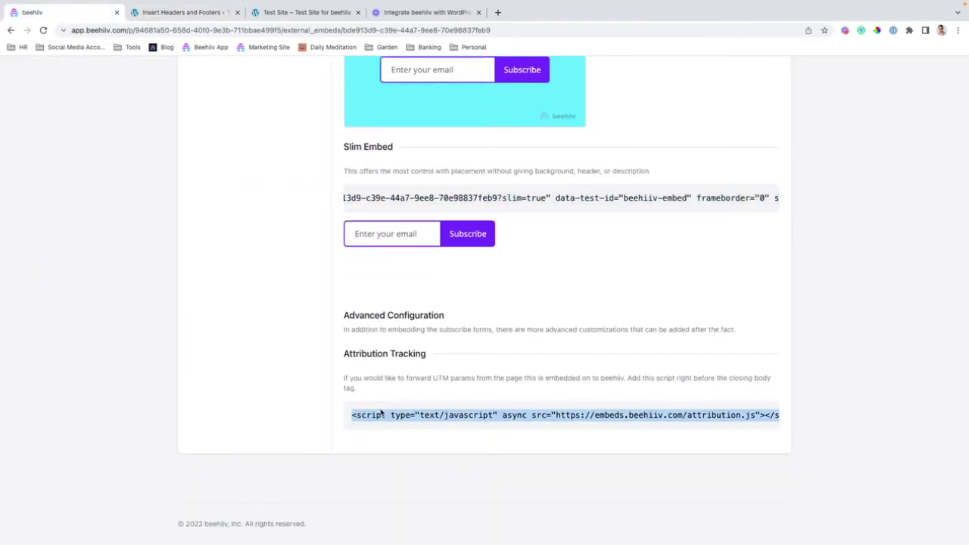
{"action": "left_click", "coordinate": [194, 13]}
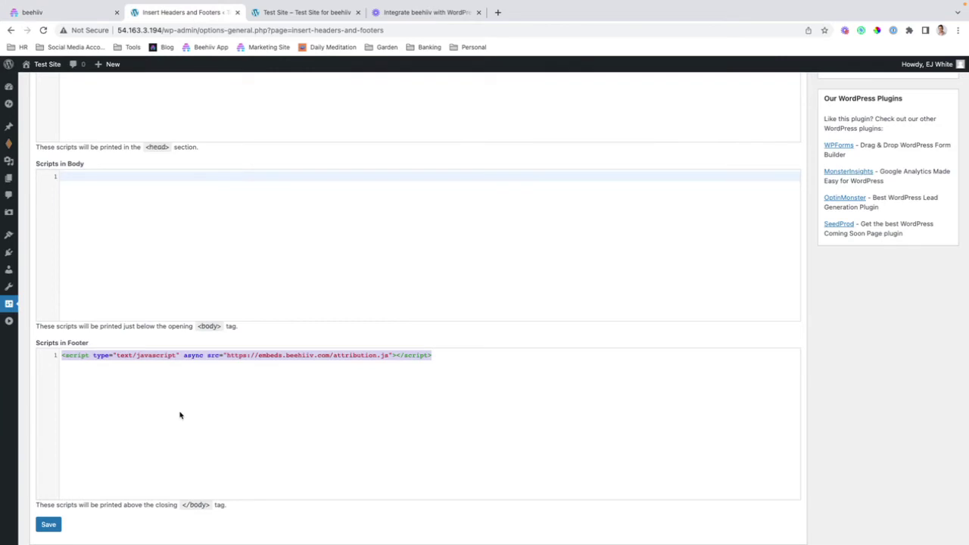
{"action": "scroll", "coordinate": [199, 374], "scroll_direction": "down", "scroll_amount": 2}
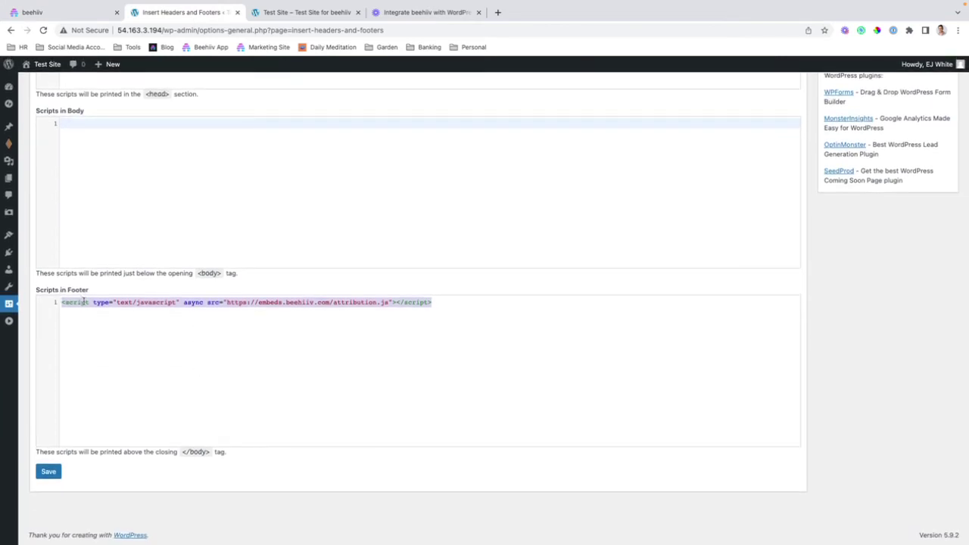
{"action": "left_click", "coordinate": [43, 474]}
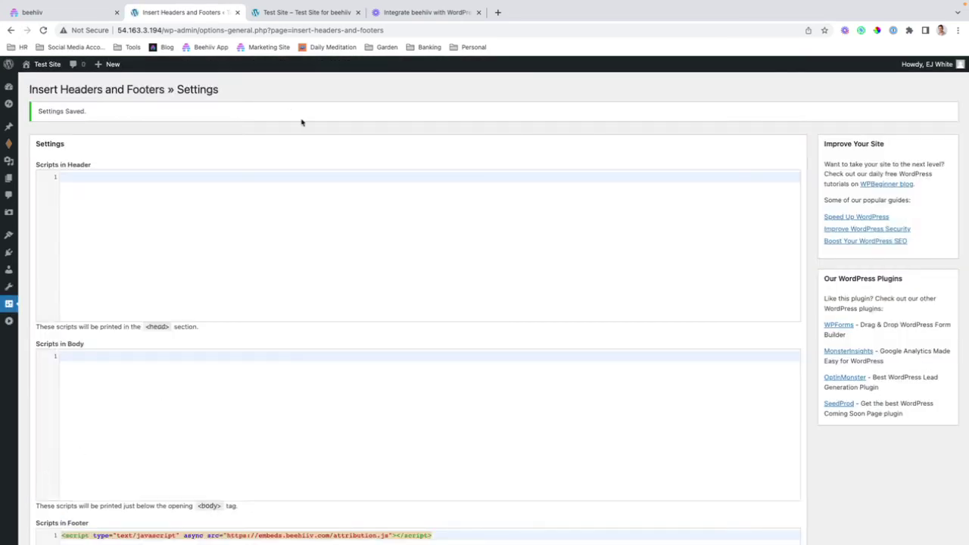
Step: Reload the homepage with ?utm_source=wordpress&utm_medium=test appended and select the tagged URL
{"action": "left_click", "coordinate": [55, 66]}
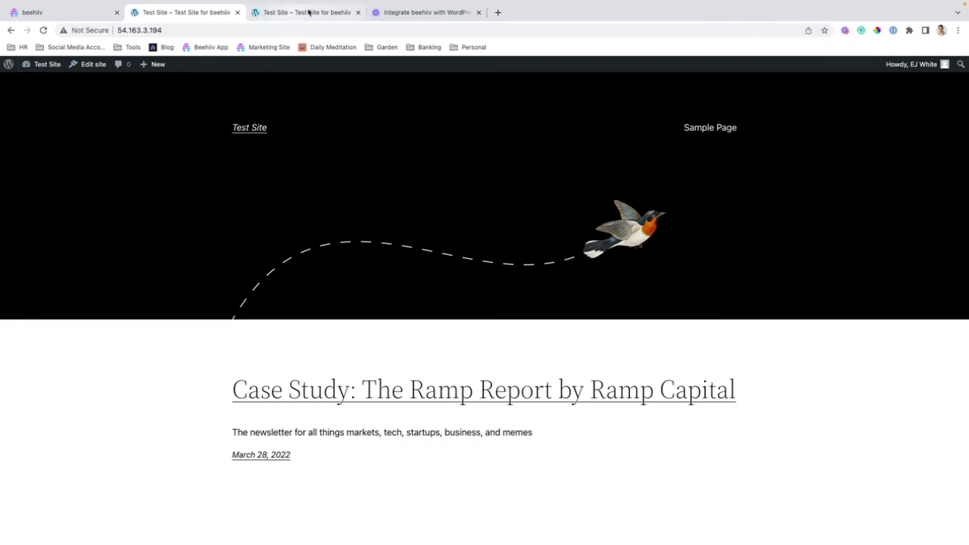
{"action": "left_click", "coordinate": [358, 12]}
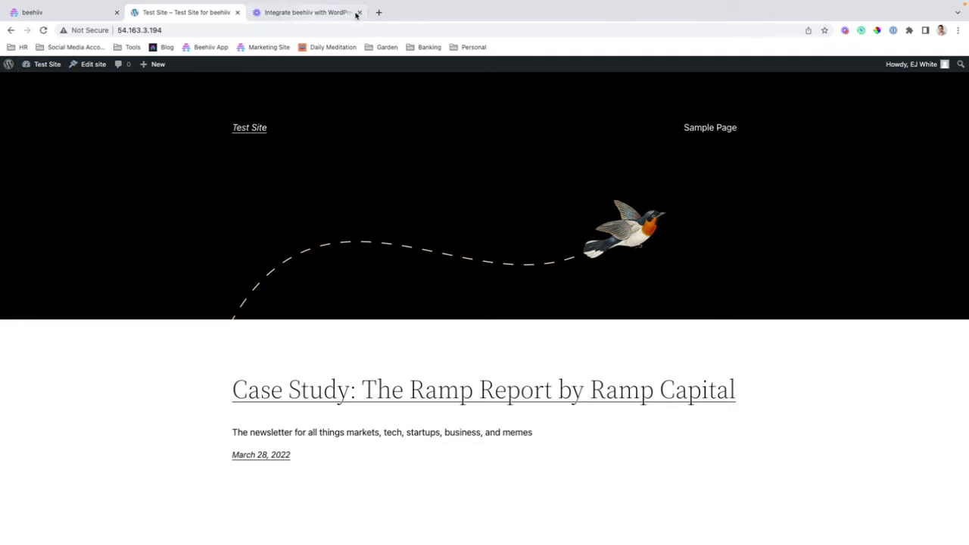
{"action": "left_click", "coordinate": [203, 29]}
{"action": "left_click", "coordinate": [203, 30]}
{"action": "type", "text": "?"}
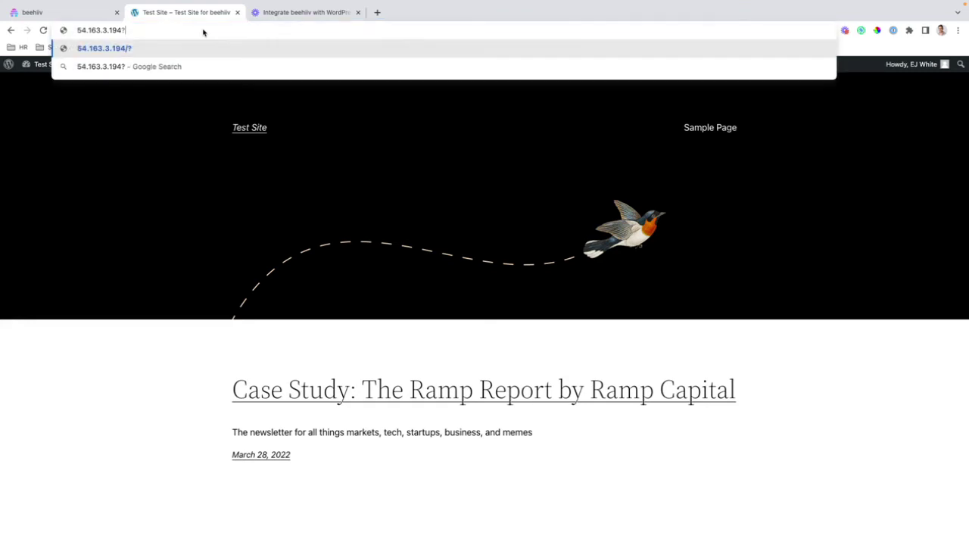
{"action": "type", "text": "utm_"}
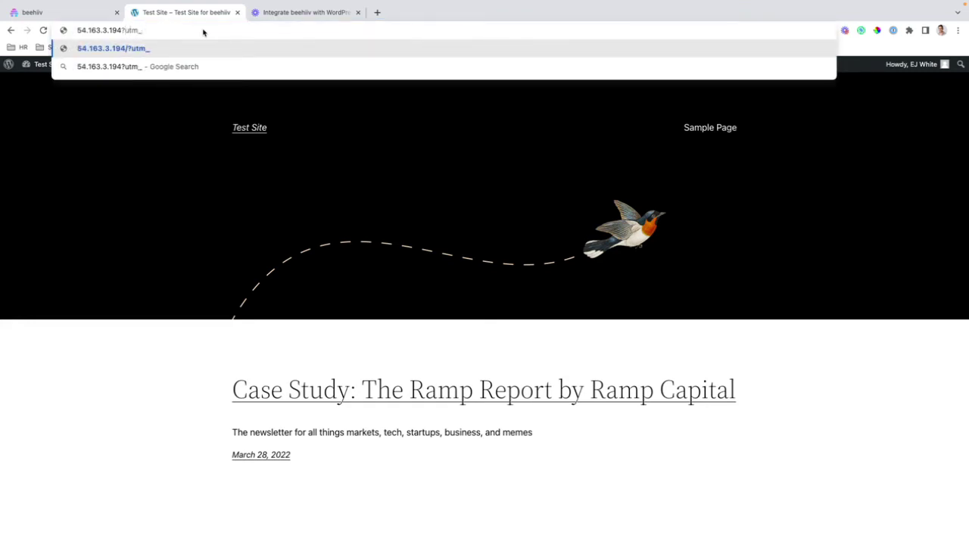
{"action": "type", "text": "source=wo"}
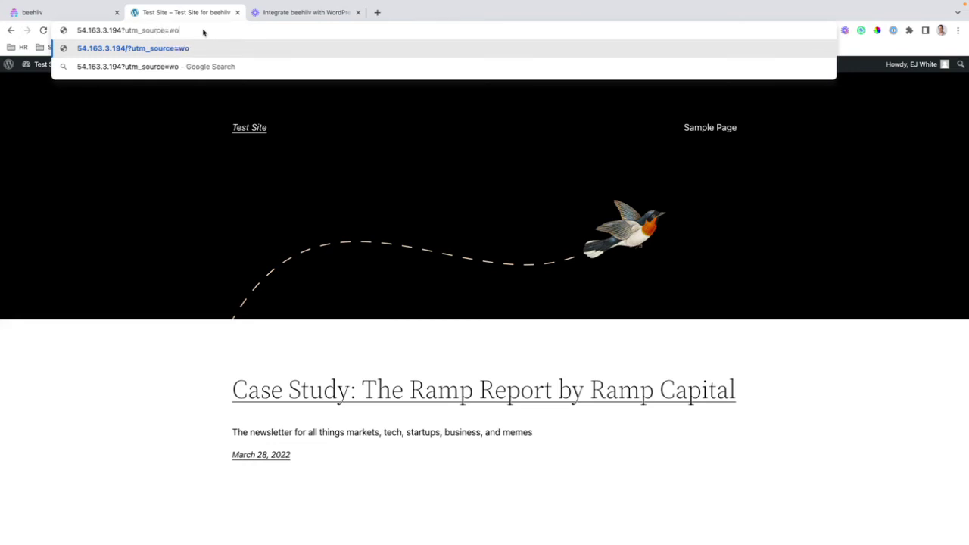
{"action": "type", "text": "rdpress&"}
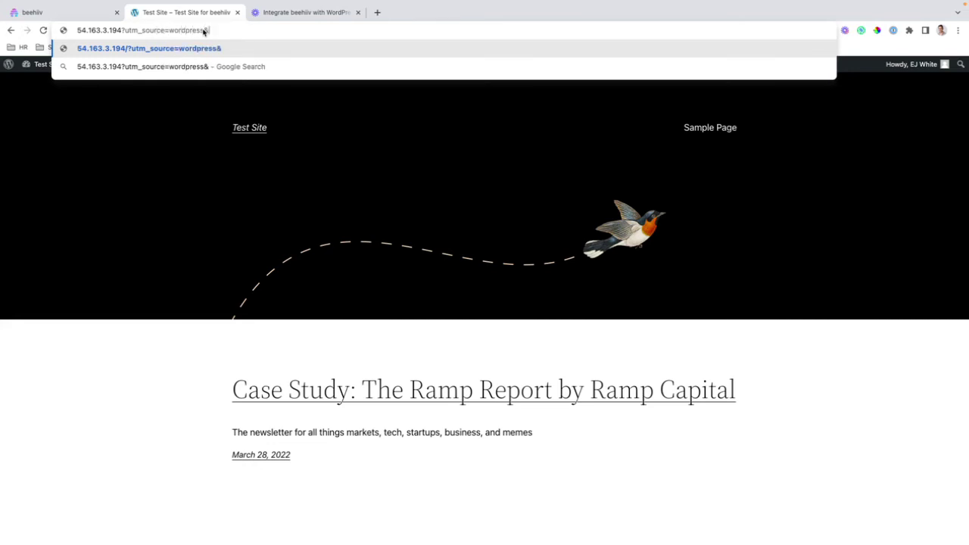
{"action": "type", "text": "utm_medium="}
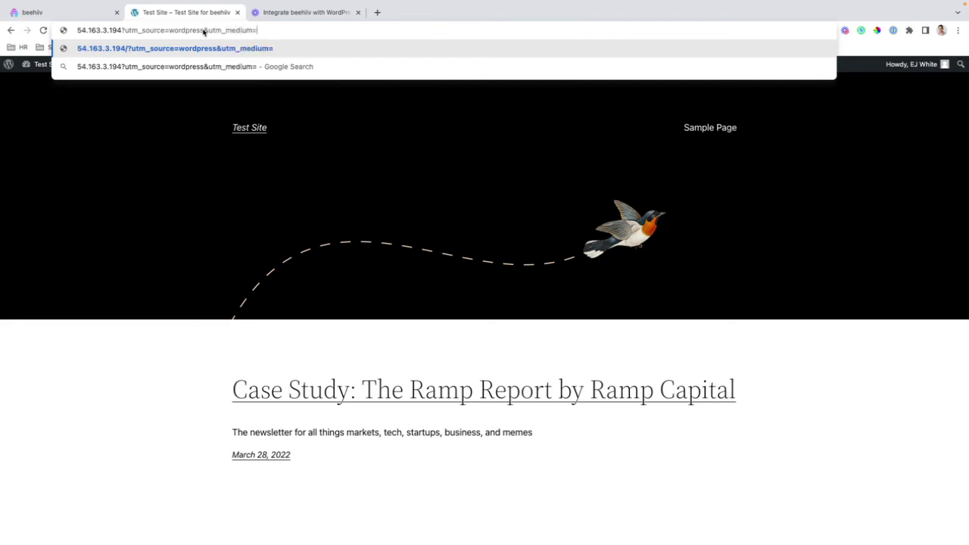
{"action": "type", "text": "test"}
{"action": "key", "text": "Return"}
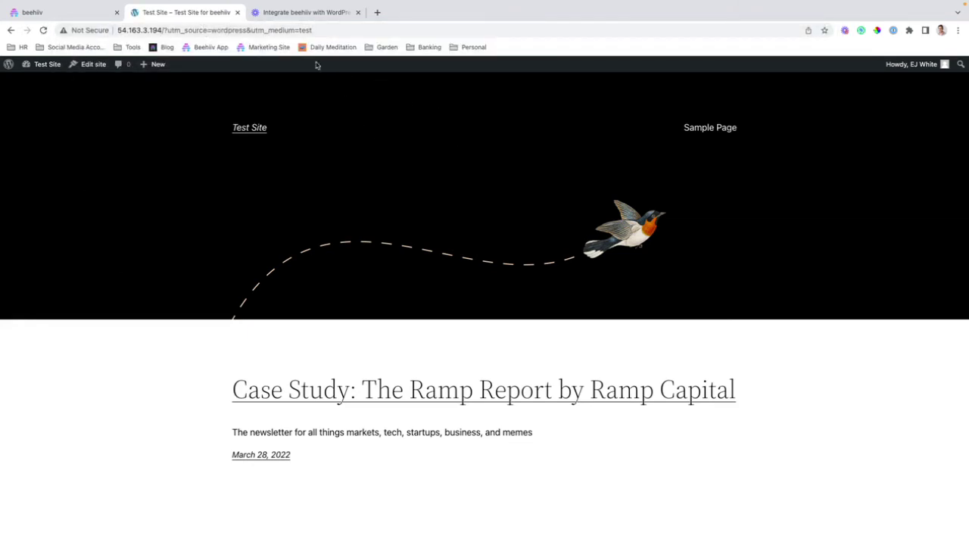
{"action": "left_click", "coordinate": [320, 31]}
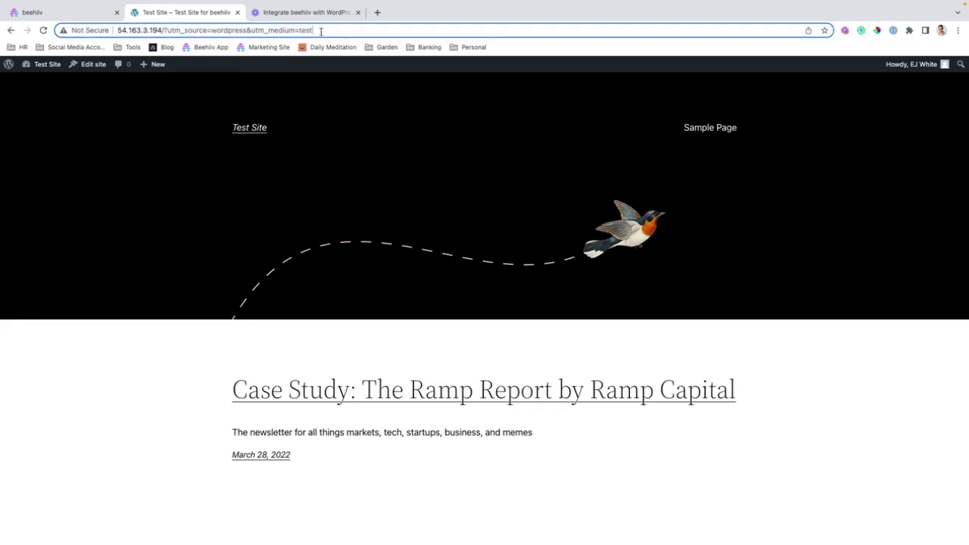
{"action": "triple_click", "coordinate": [321, 31]}
{"action": "key", "text": "ctrl+c"}
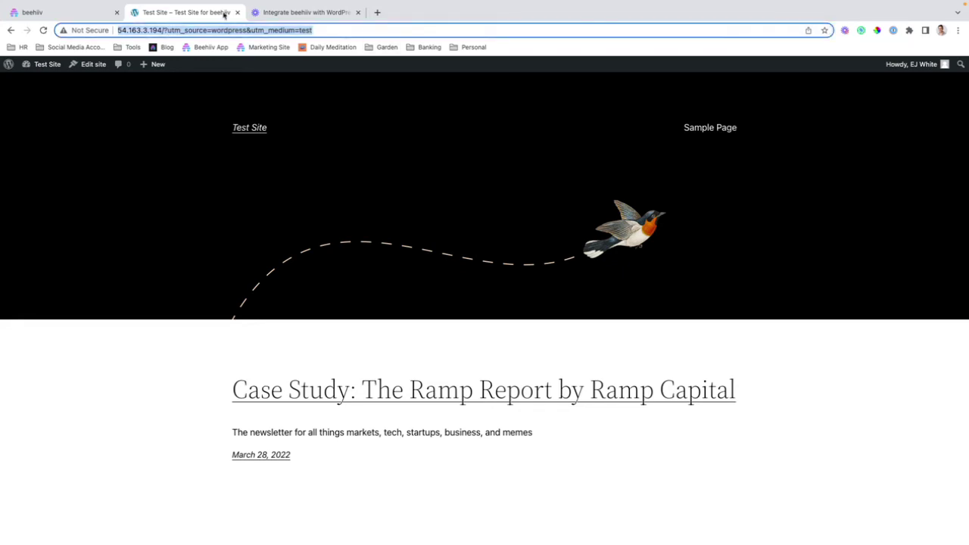
Step: Load the UTM-tagged site address in a fresh tab and scroll to the footer
{"action": "left_click", "coordinate": [237, 13]}
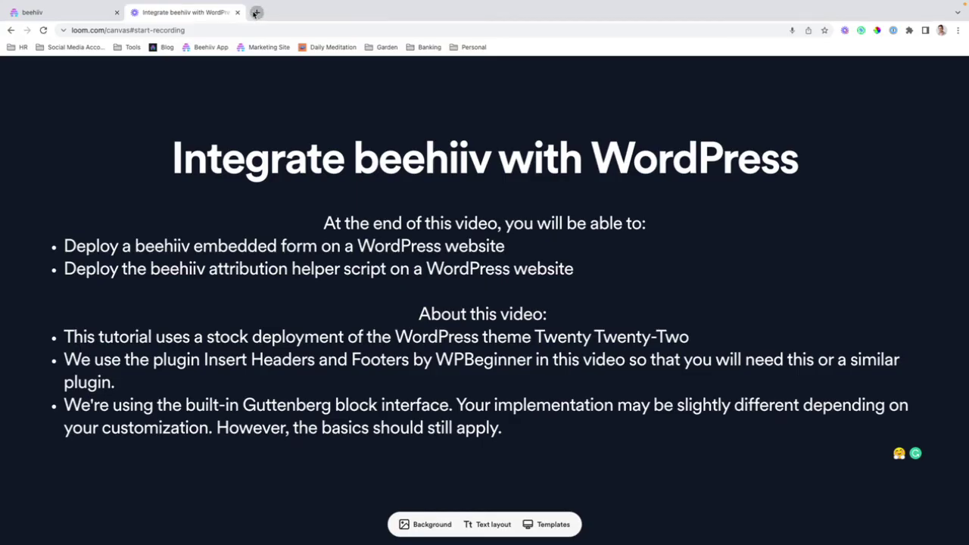
{"action": "left_click", "coordinate": [256, 12]}
{"action": "key", "text": "ctrl+v"}
{"action": "key", "text": "Return"}
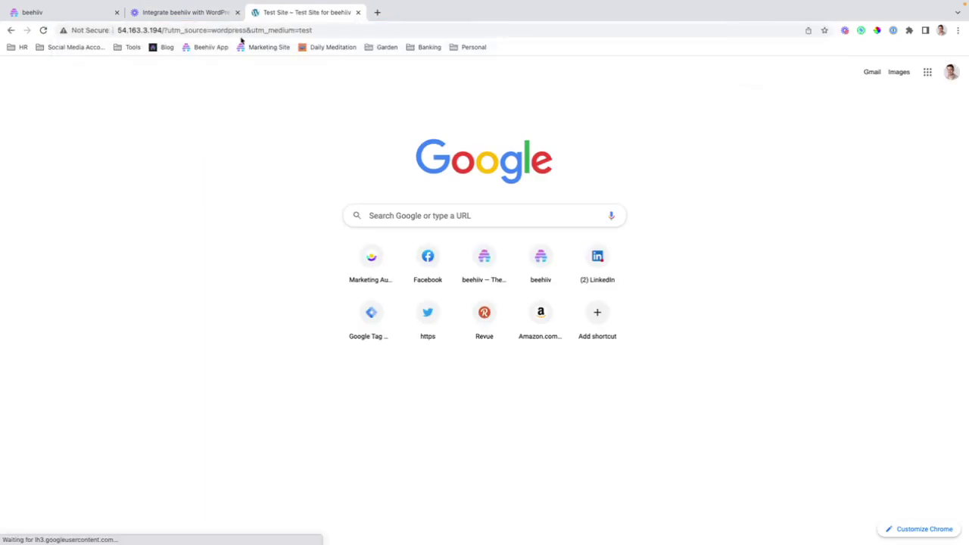
{"action": "scroll", "coordinate": [407, 273], "scroll_direction": "down", "scroll_amount": 15}
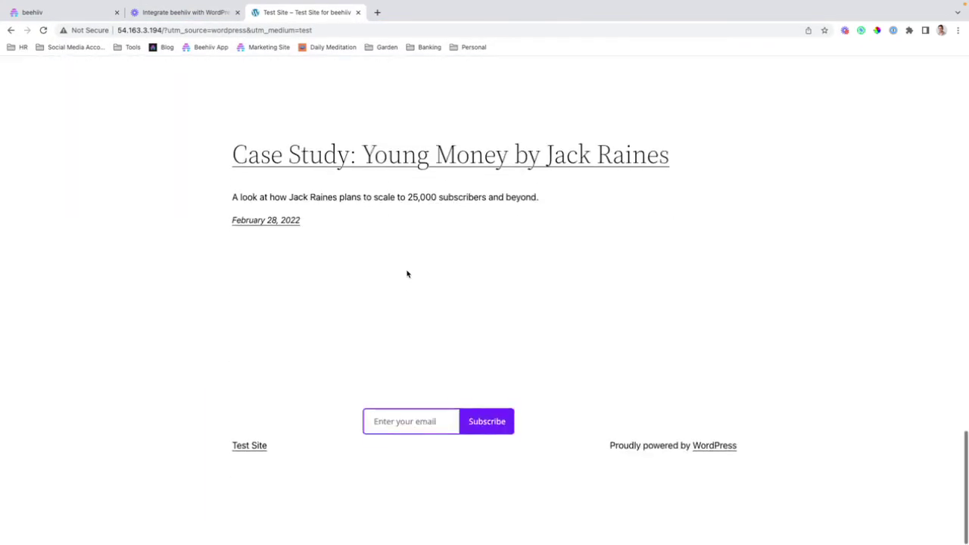
Step: Enter a test email address in the footer form and subscribe, getting the thank-you message
{"action": "left_click", "coordinate": [389, 445]}
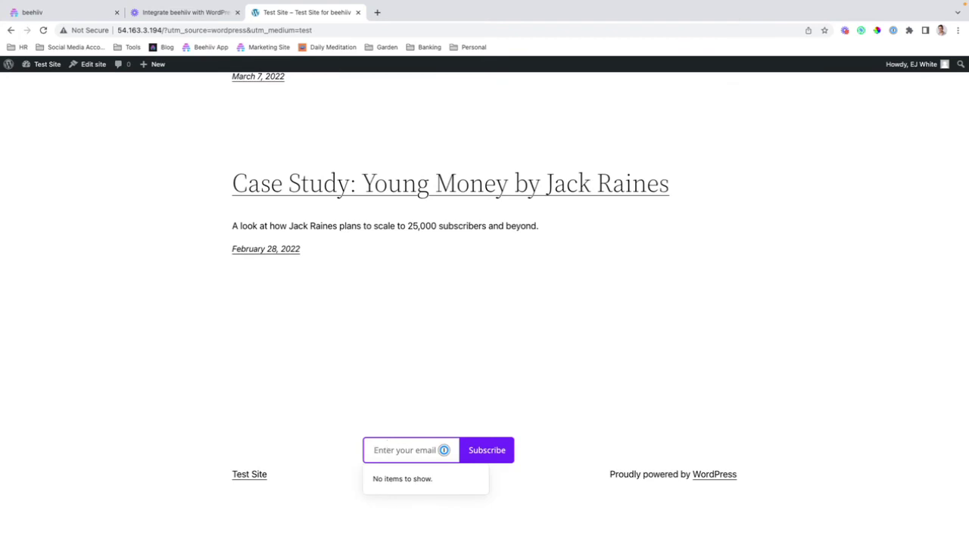
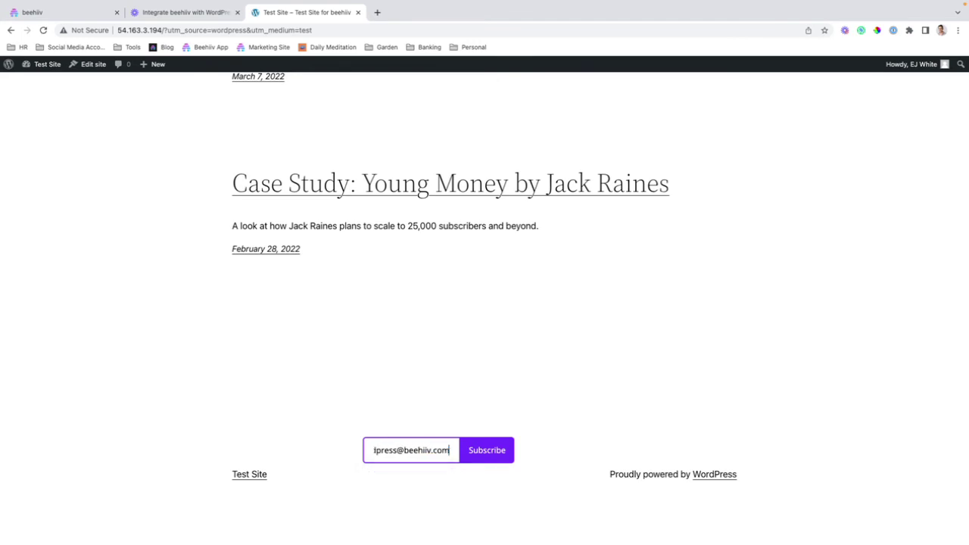
{"action": "left_click", "coordinate": [494, 455]}
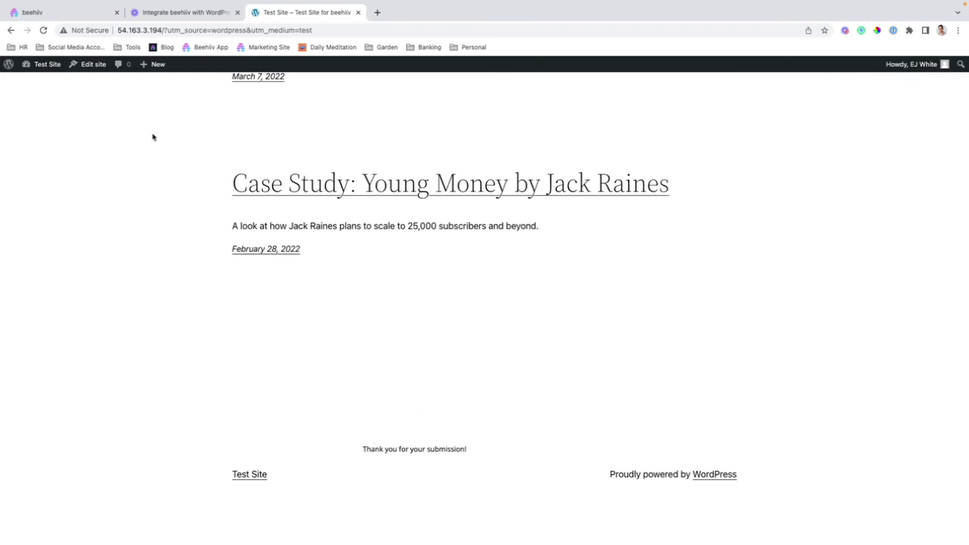
{"action": "scroll", "coordinate": [363, 235], "scroll_direction": "up", "scroll_amount": 5}
{"action": "scroll", "coordinate": [380, 243], "scroll_direction": "down", "scroll_amount": 5}
{"action": "scroll", "coordinate": [401, 386], "scroll_direction": "up", "scroll_amount": 20}
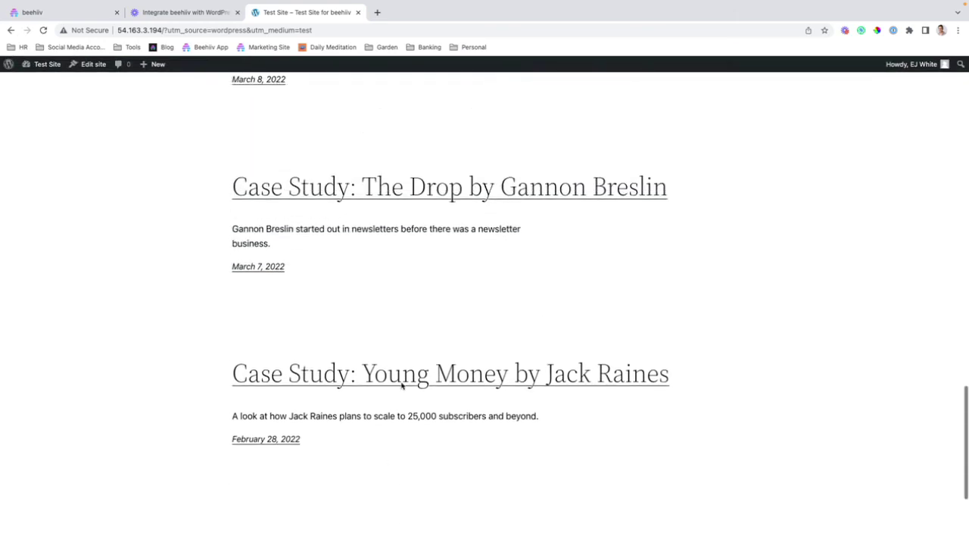
{"action": "scroll", "coordinate": [401, 386], "scroll_direction": "up", "scroll_amount": 2}
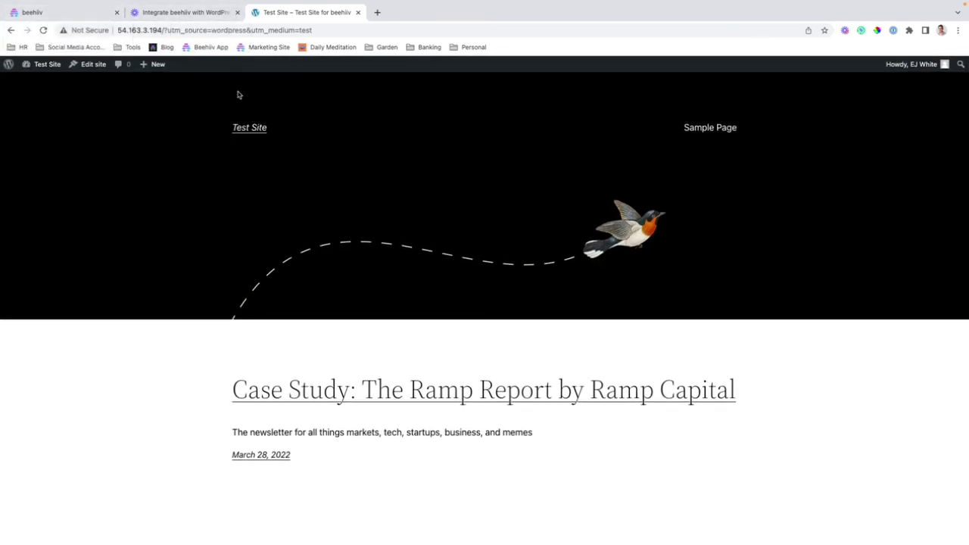
Step: Return to beehiiv and bring up the Subscribers list
{"action": "left_click", "coordinate": [76, 16]}
{"action": "scroll", "coordinate": [281, 184], "scroll_direction": "up", "scroll_amount": 10}
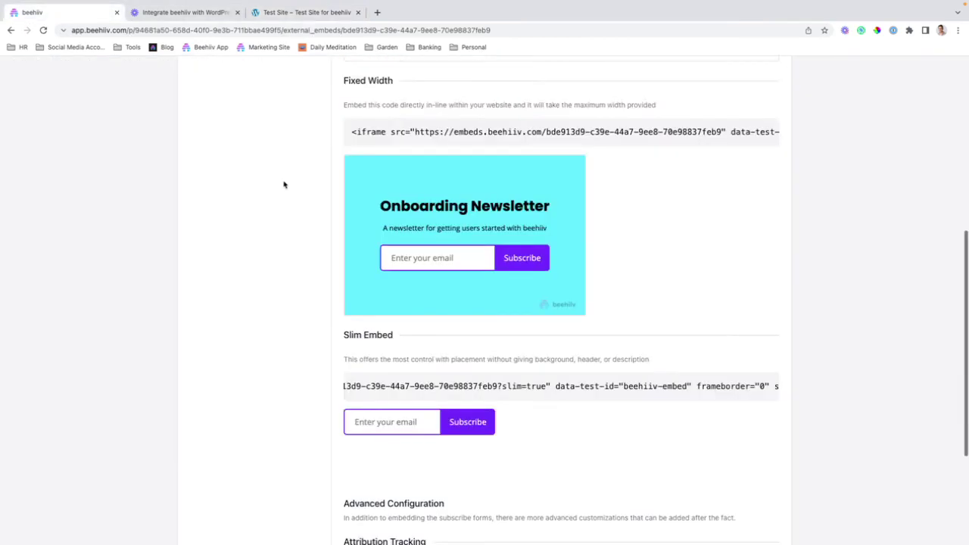
{"action": "left_click", "coordinate": [341, 73]}
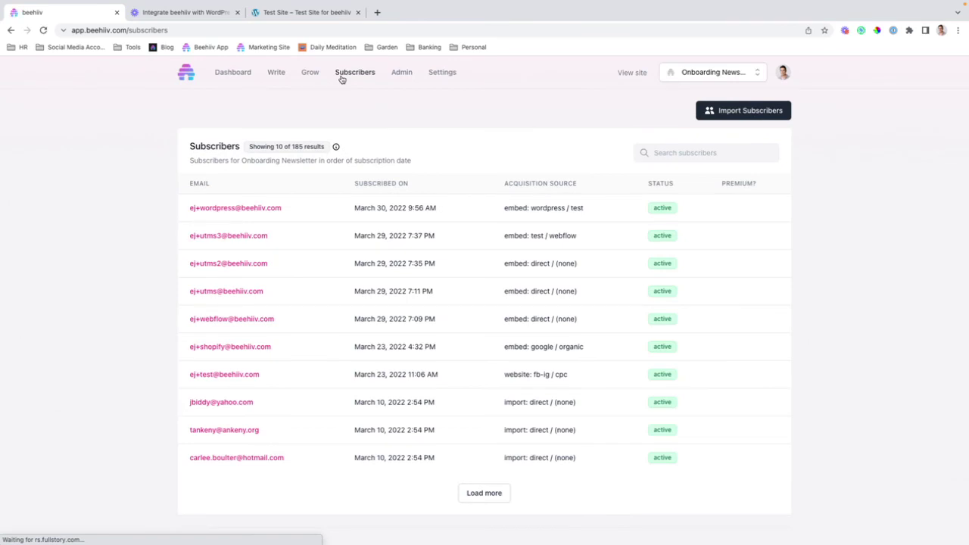
Step: Verify the newest subscriber's acquisition source reads 'embed: wordpress / test'
{"action": "left_click_drag", "start_coordinate": [182, 210], "coordinate": [298, 214]}
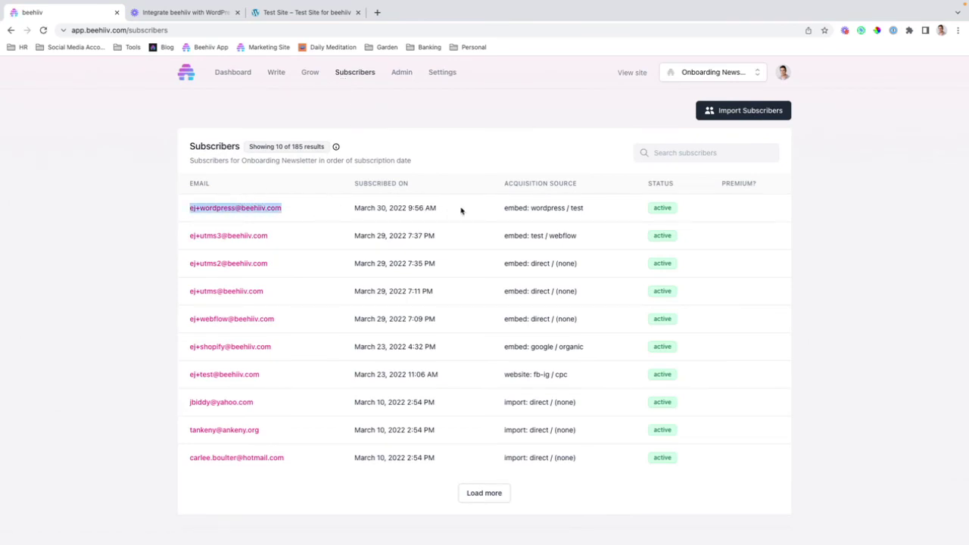
{"action": "left_click_drag", "start_coordinate": [502, 209], "coordinate": [595, 210]}
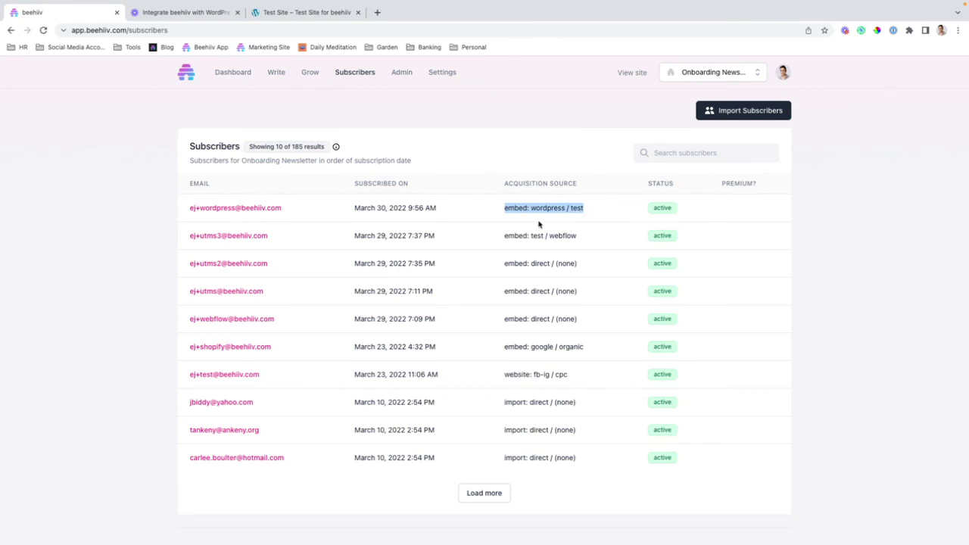
{"action": "double_click", "coordinate": [506, 207]}
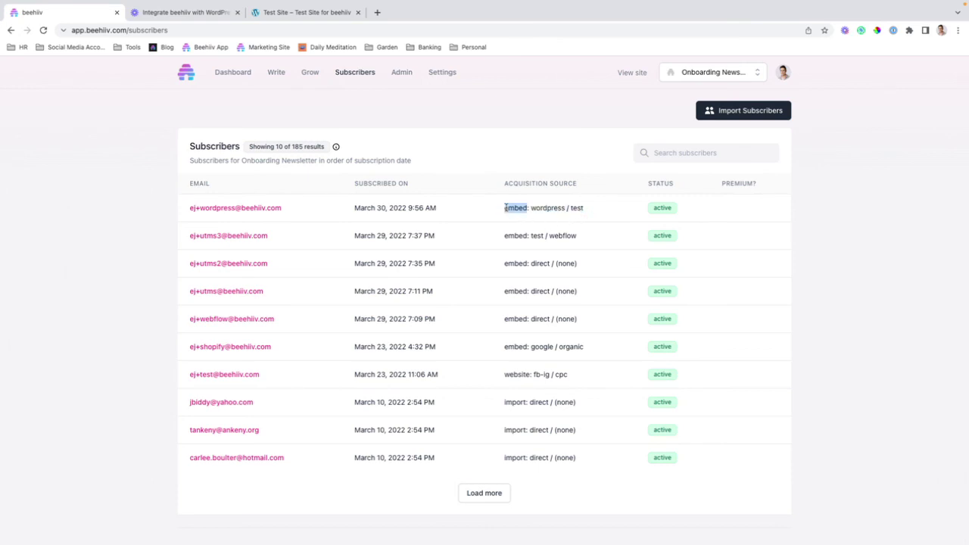
{"action": "double_click", "coordinate": [556, 209]}
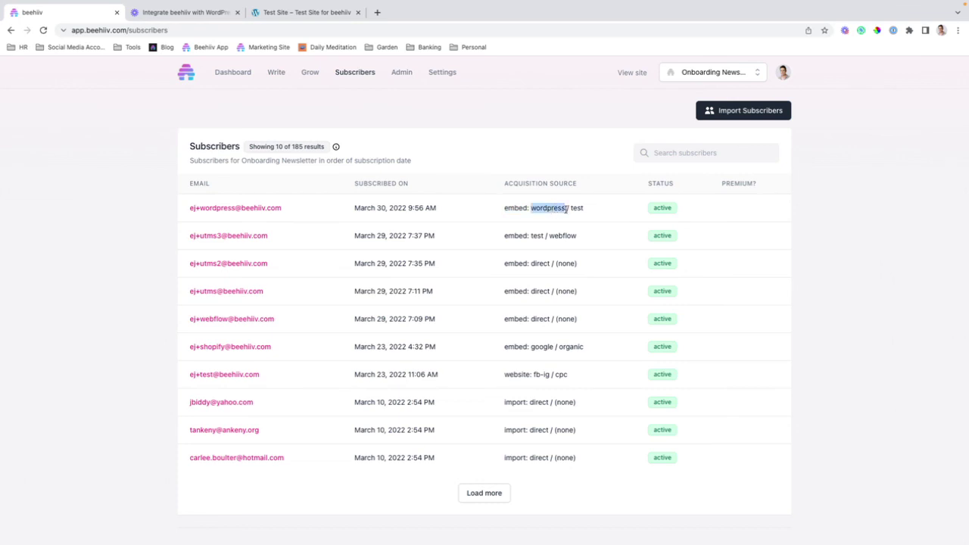
{"action": "double_click", "coordinate": [575, 208]}
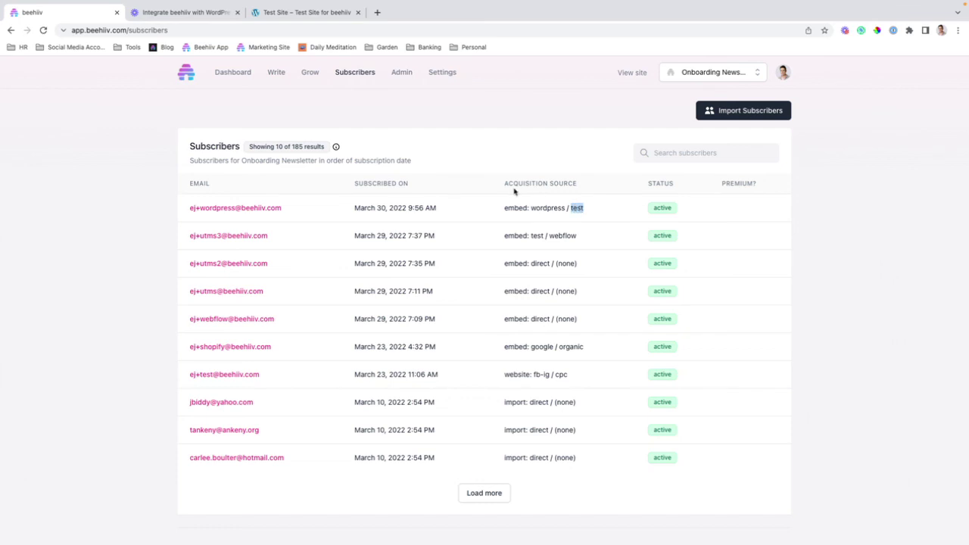
{"action": "left_click", "coordinate": [605, 208]}
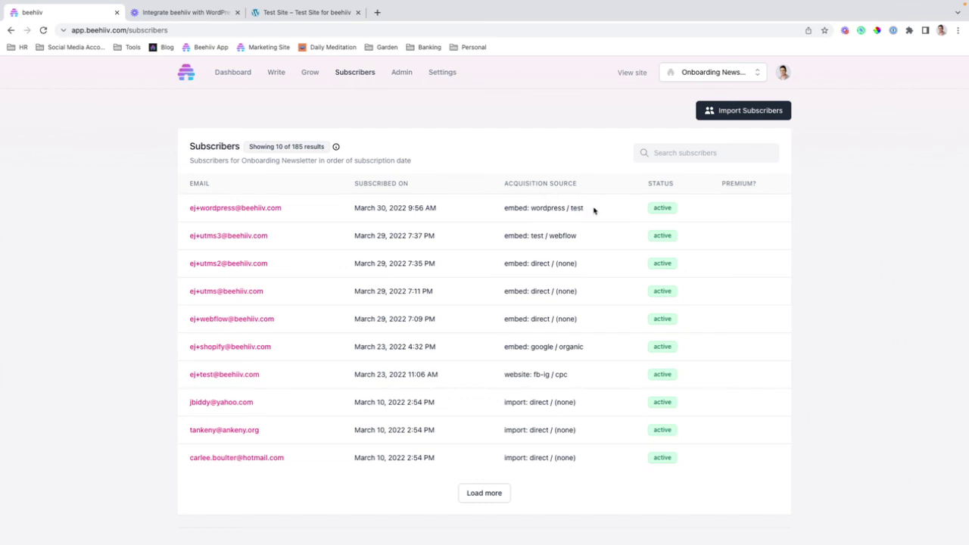